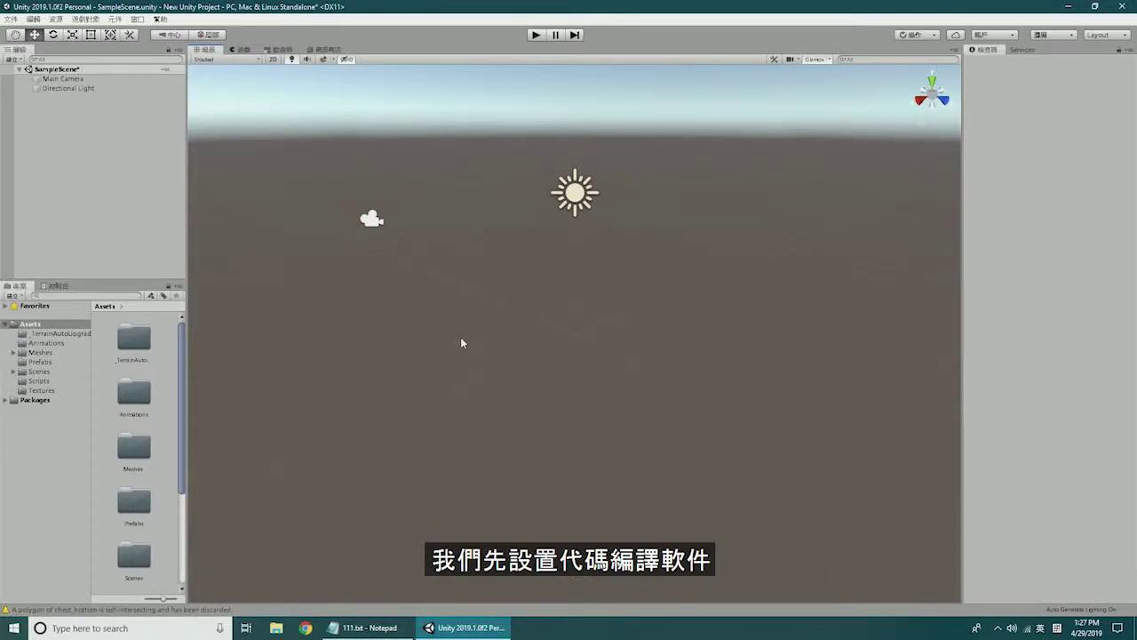
- Set Visual Studio 2019 (Community) as the external script editor, leaving the editor language unchanged
{"action": "left_click", "coordinate": [33, 19]}
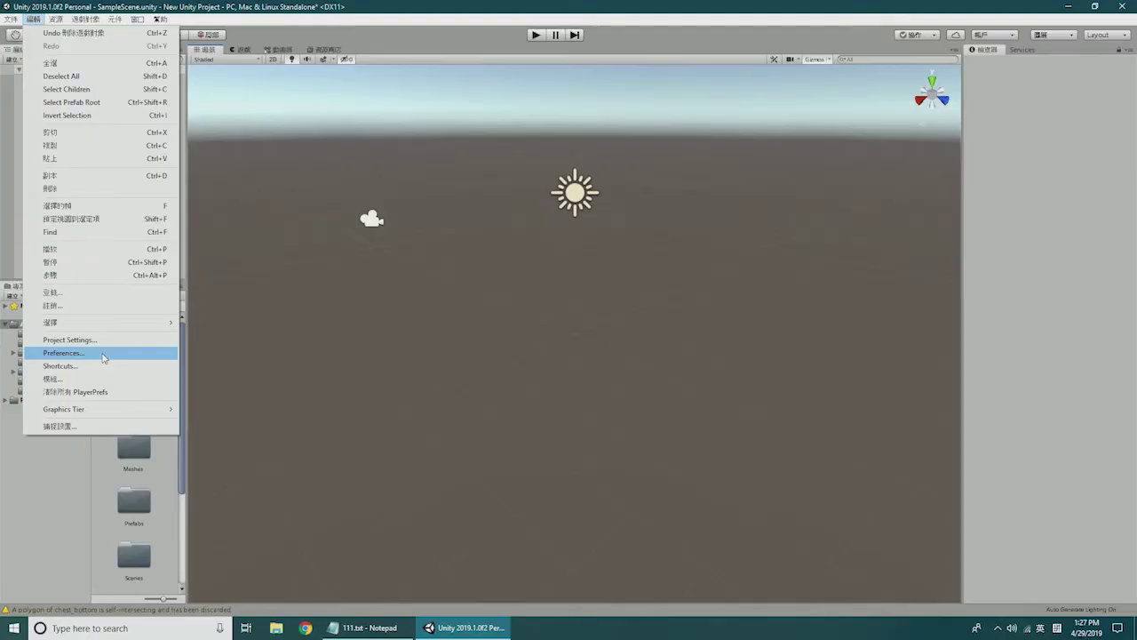
{"action": "left_click", "coordinate": [102, 354]}
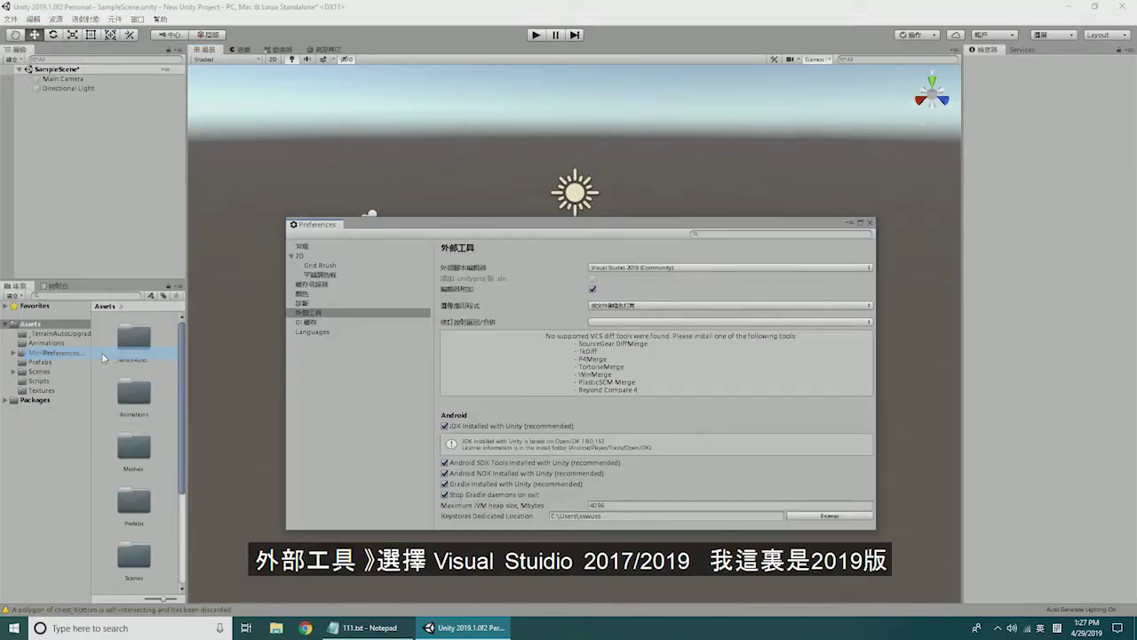
{"action": "left_click", "coordinate": [328, 315]}
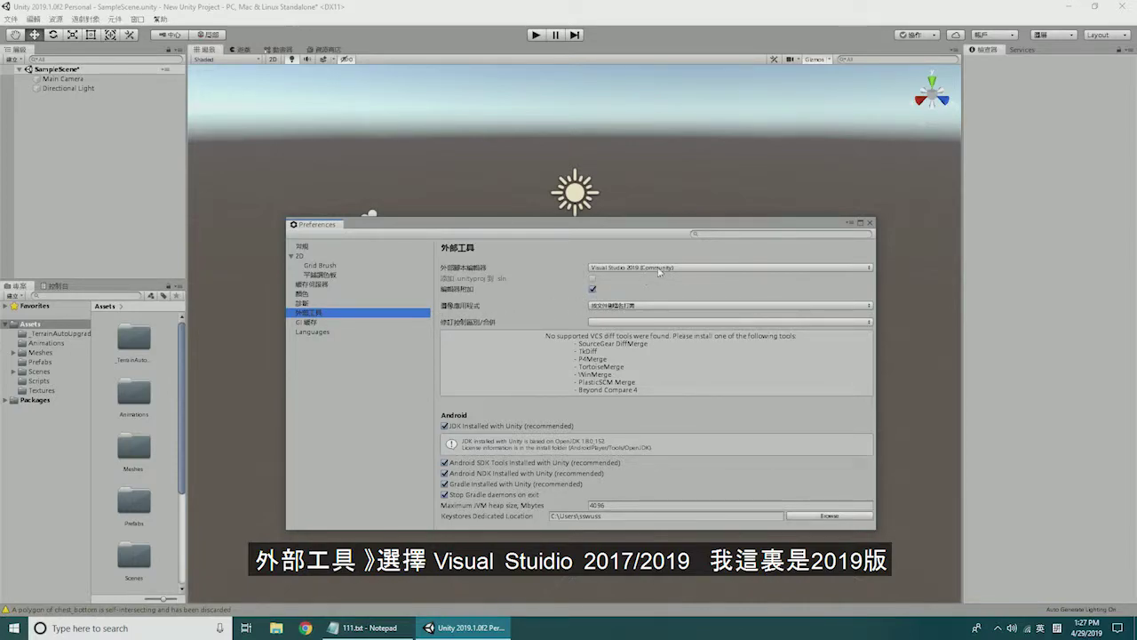
{"action": "left_click", "coordinate": [688, 268]}
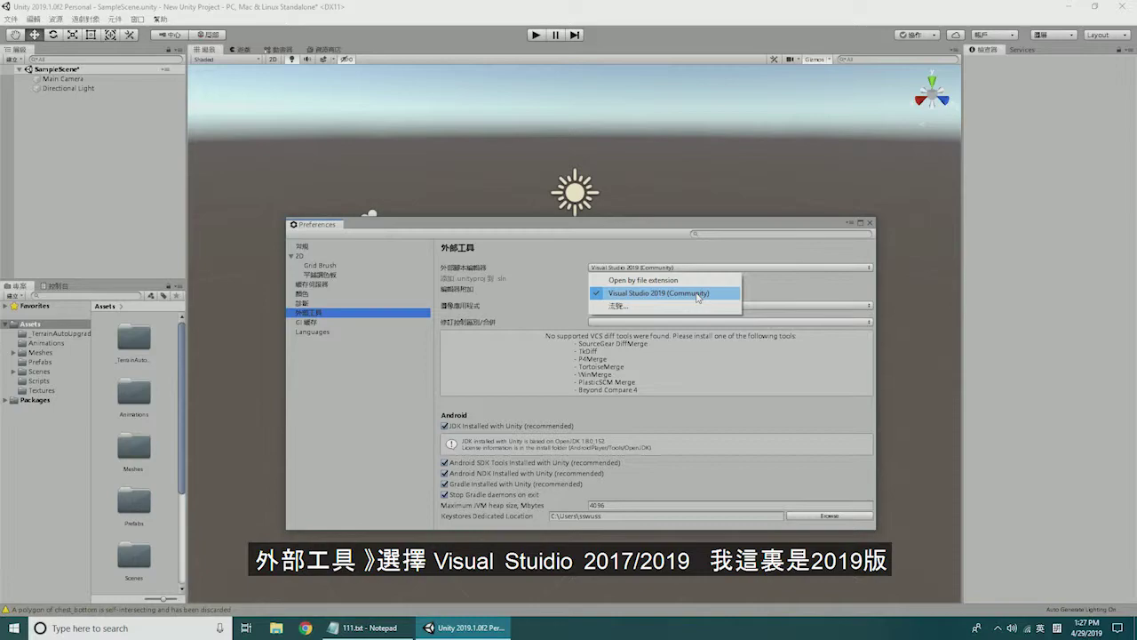
{"action": "left_click", "coordinate": [697, 296]}
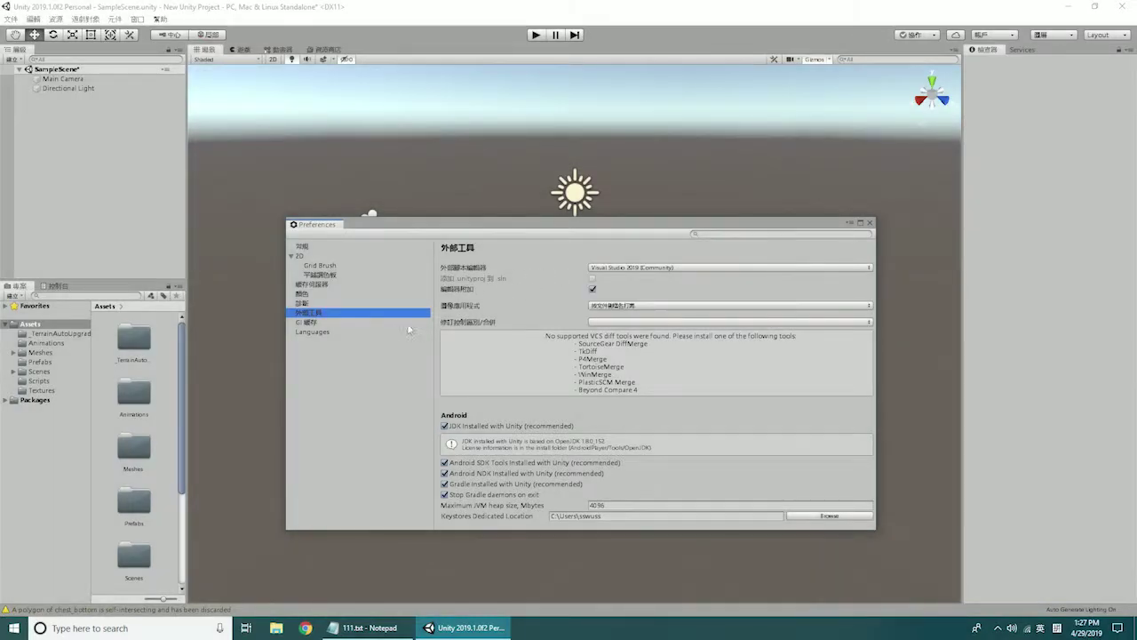
{"action": "left_click", "coordinate": [331, 334]}
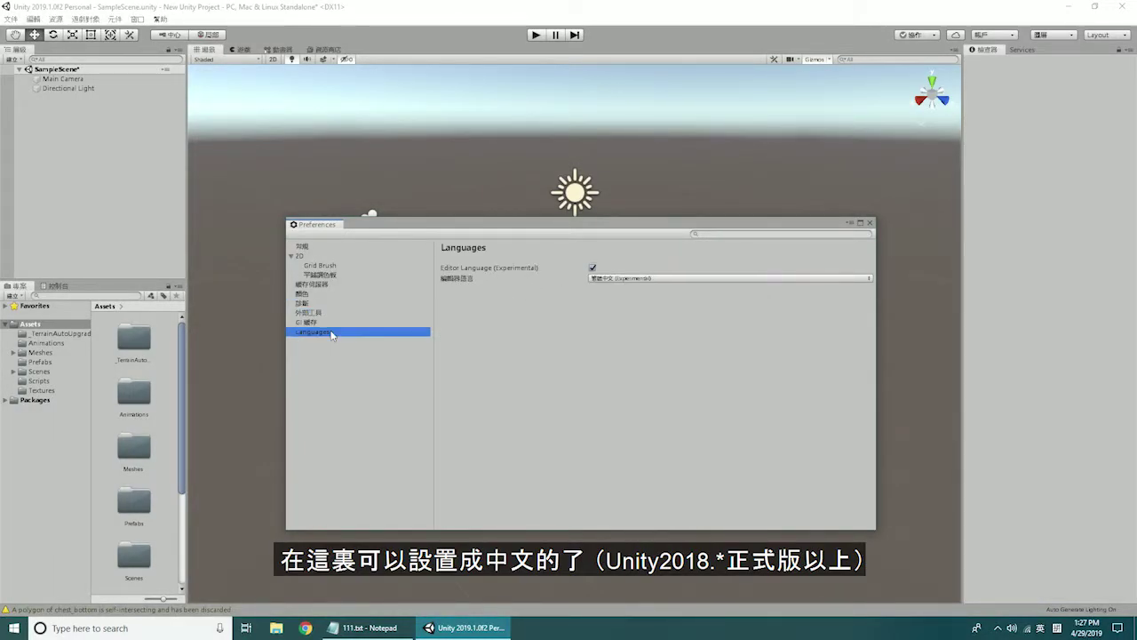
{"action": "left_click", "coordinate": [681, 279]}
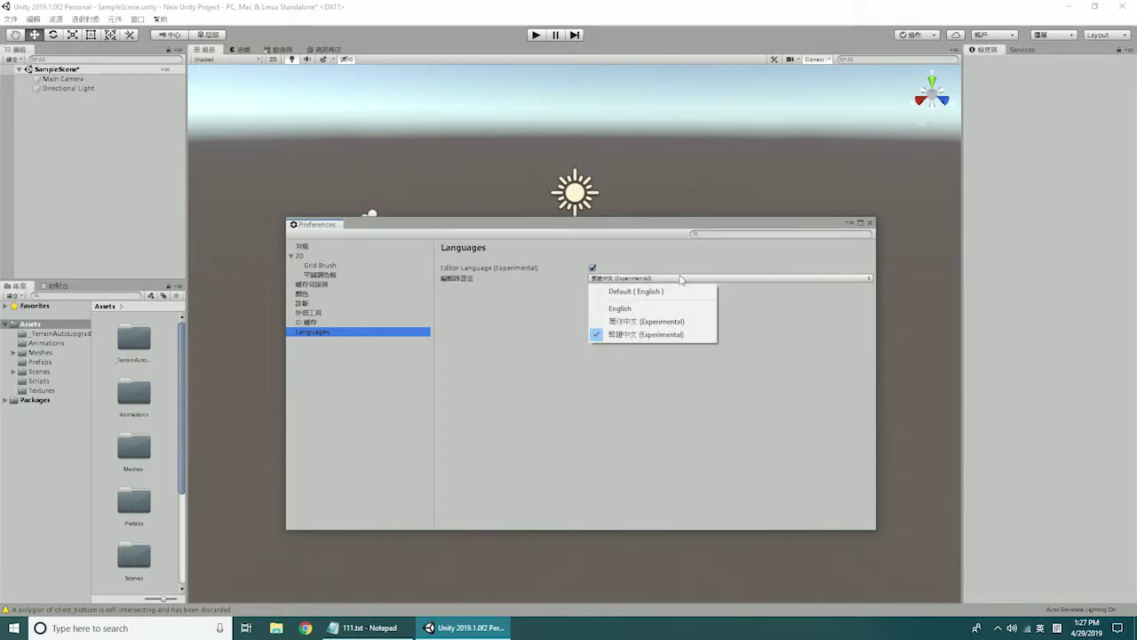
{"action": "left_click", "coordinate": [702, 257]}
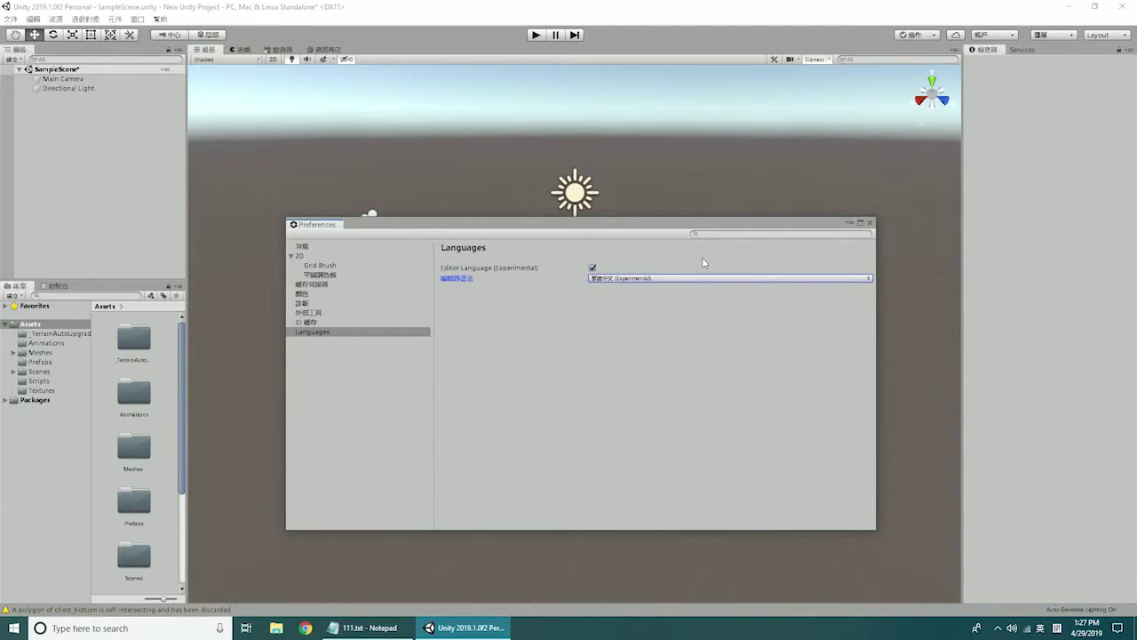
{"action": "left_click", "coordinate": [870, 224]}
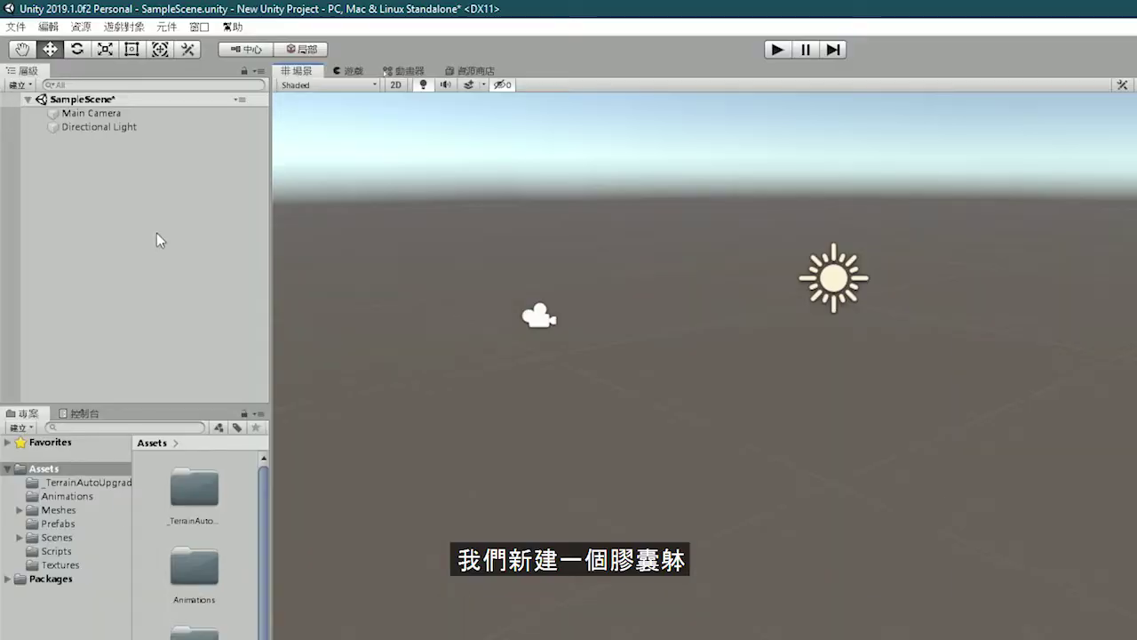
- Add a 3D Capsule object to the scene from the Hierarchy, then deselect it
{"action": "right_click", "coordinate": [151, 223]}
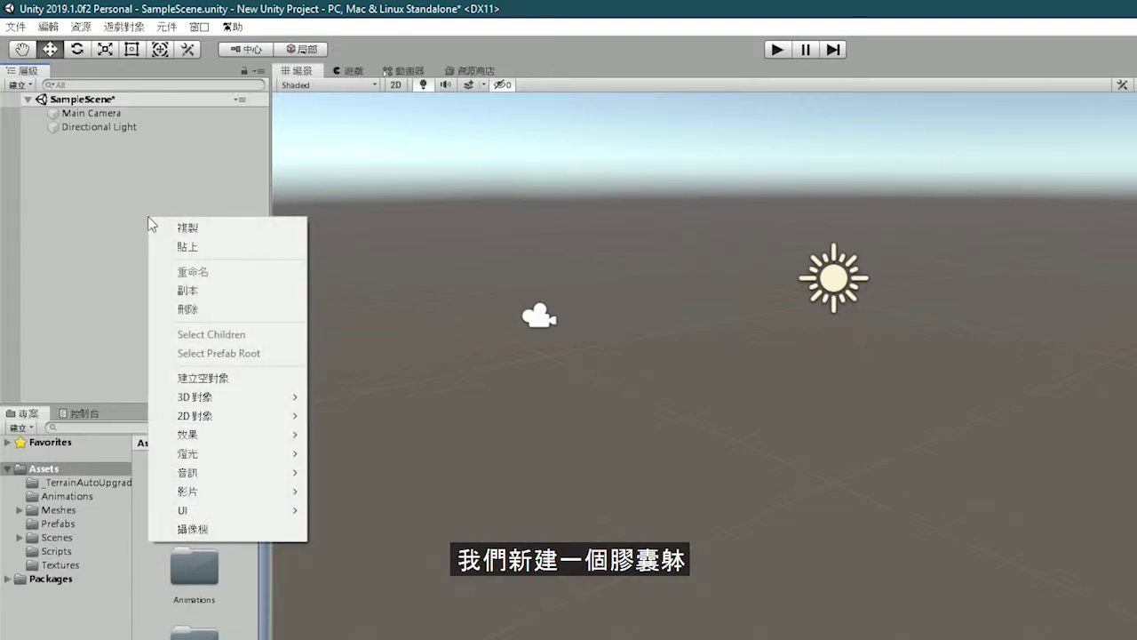
{"action": "mouse_move", "coordinate": [233, 401]}
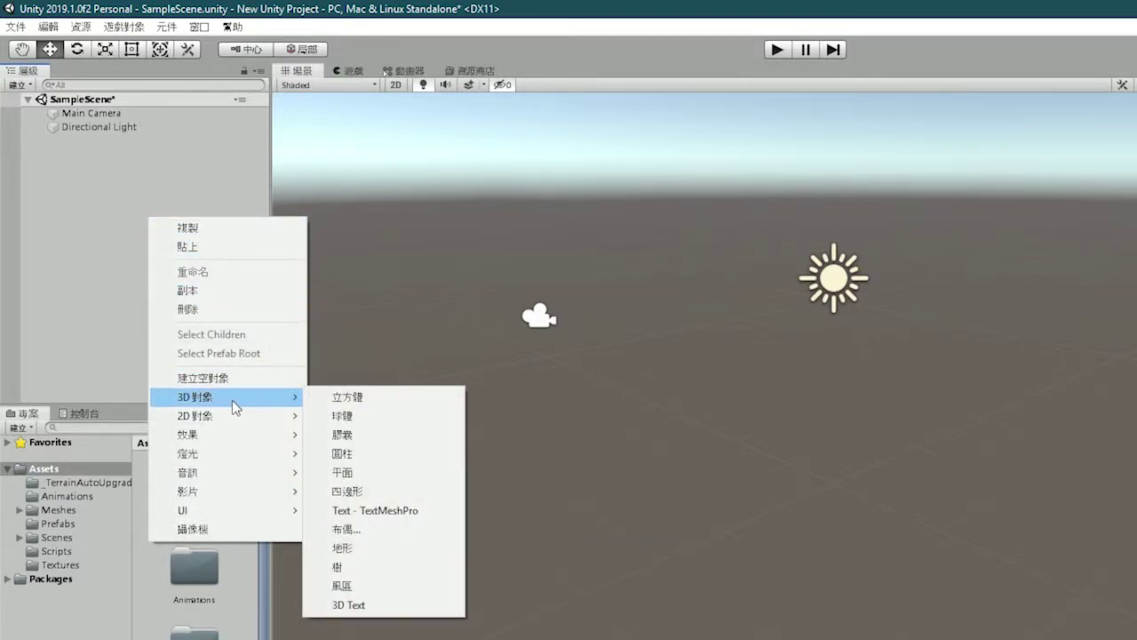
{"action": "left_click", "coordinate": [420, 442]}
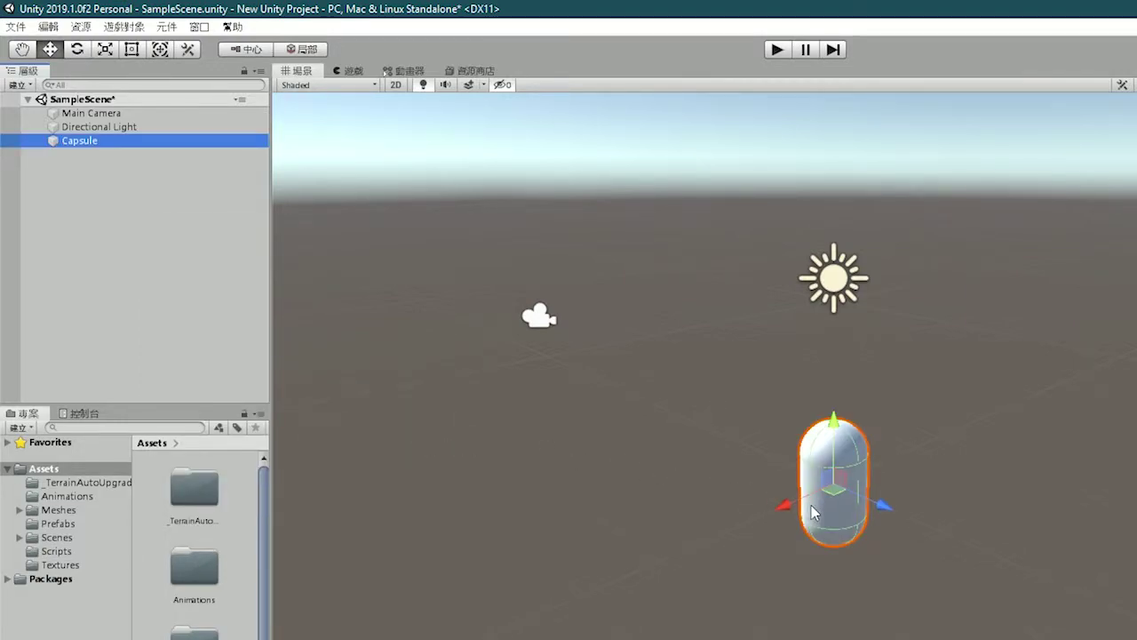
{"action": "left_click", "coordinate": [65, 173]}
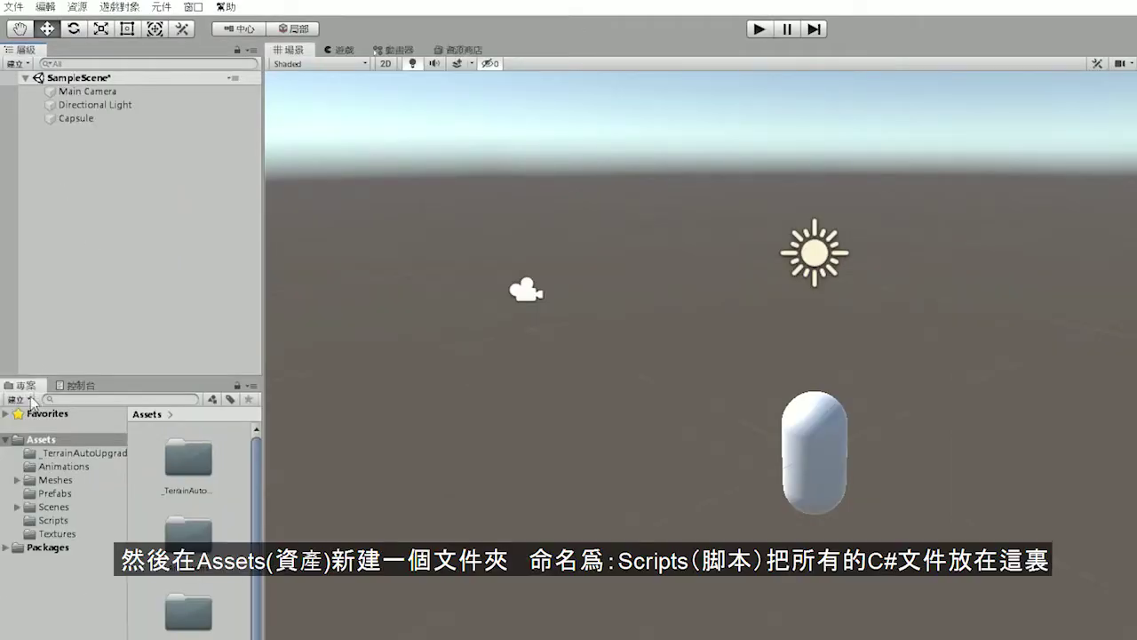
- Open the Scripts folder under the project's Assets
{"action": "right_click", "coordinate": [24, 325]}
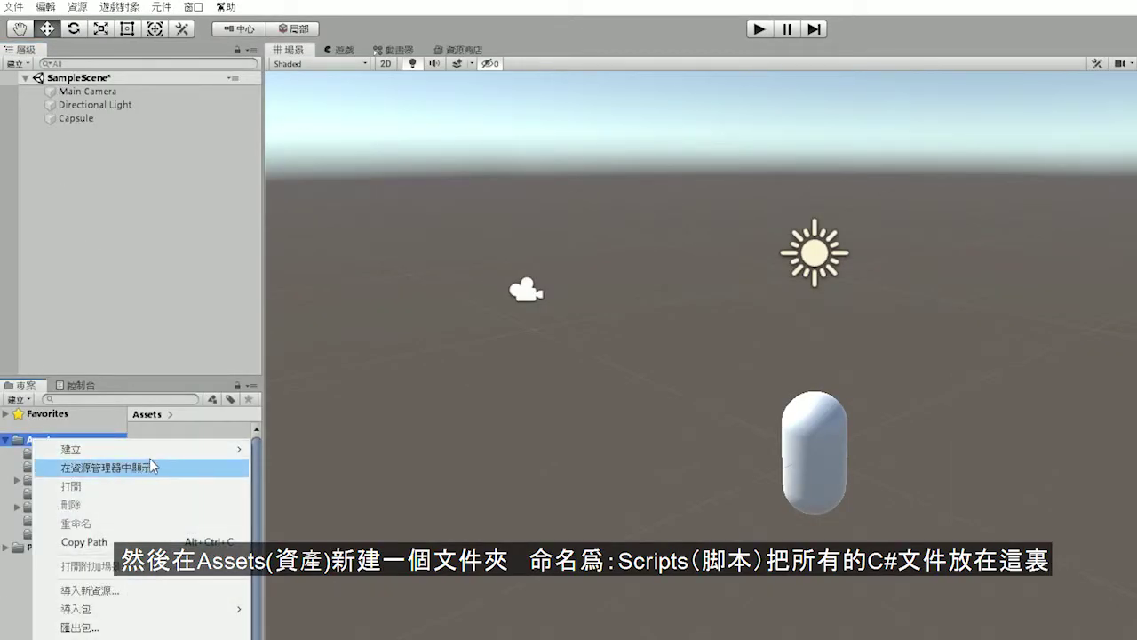
{"action": "mouse_move", "coordinate": [176, 452]}
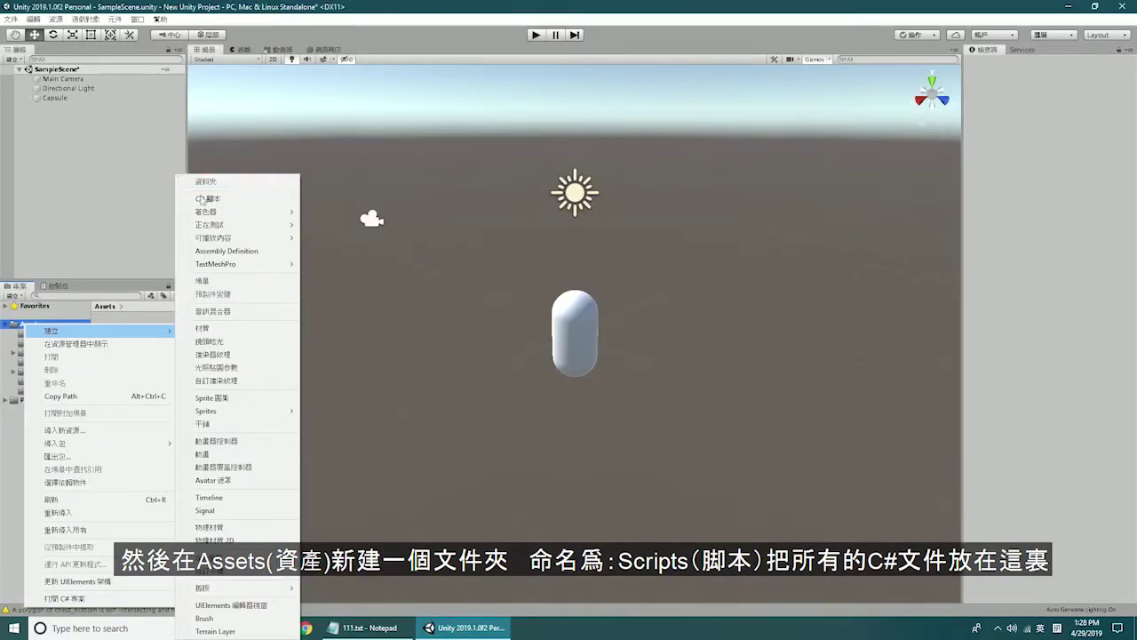
{"action": "left_click", "coordinate": [50, 442]}
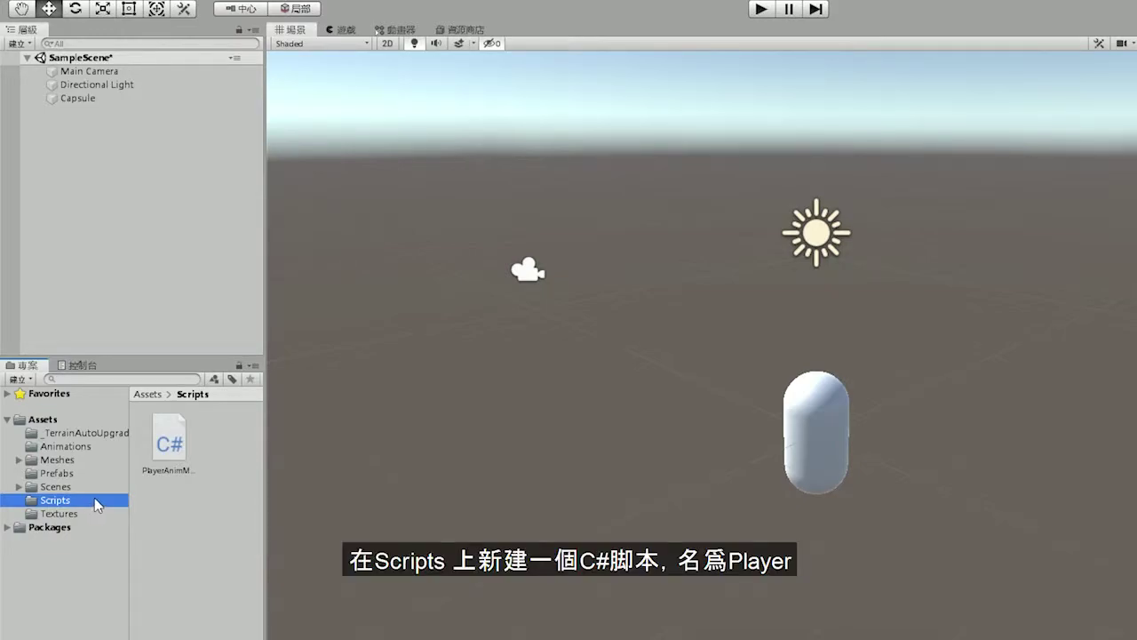
- Create a C# script named Player in Scripts and open it in Visual Studio
{"action": "left_click", "coordinate": [174, 508]}
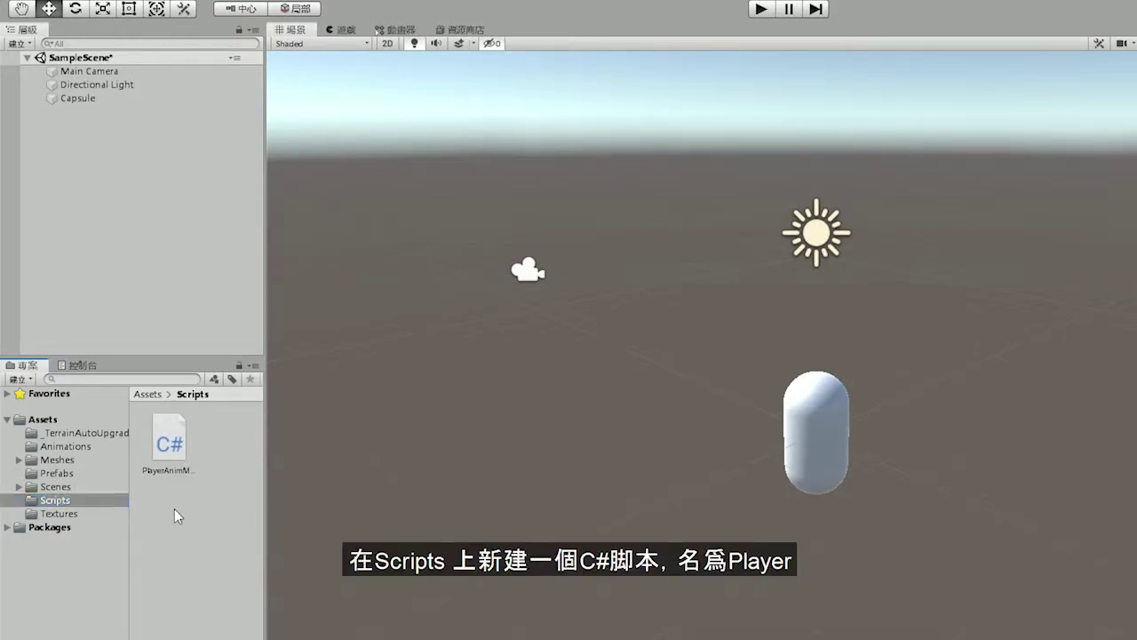
{"action": "right_click", "coordinate": [175, 510]}
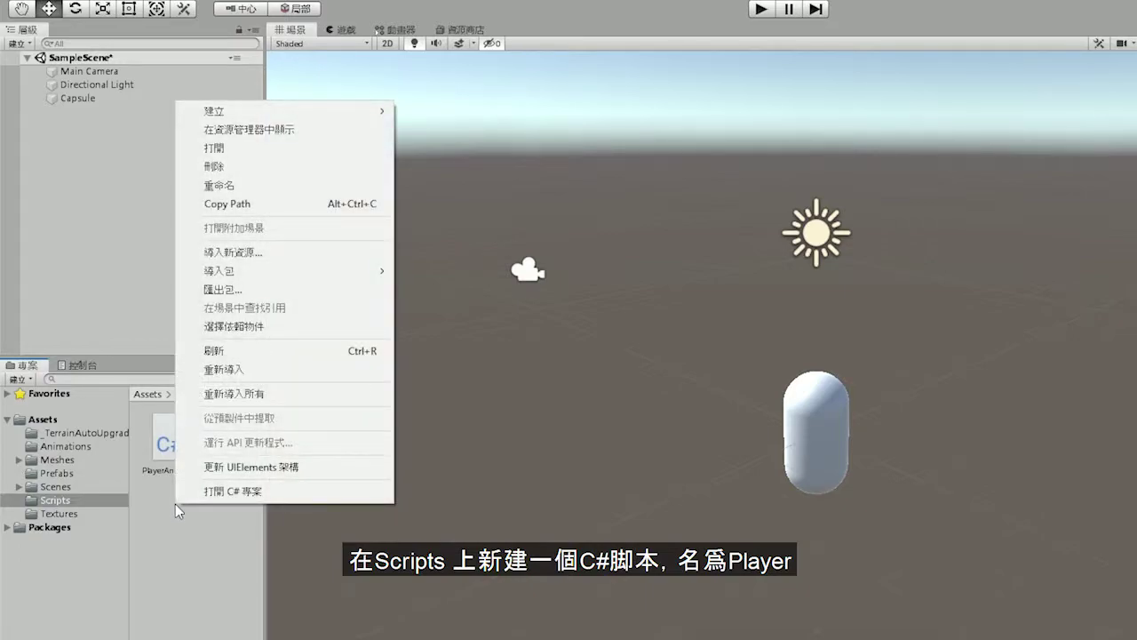
{"action": "mouse_move", "coordinate": [354, 113]}
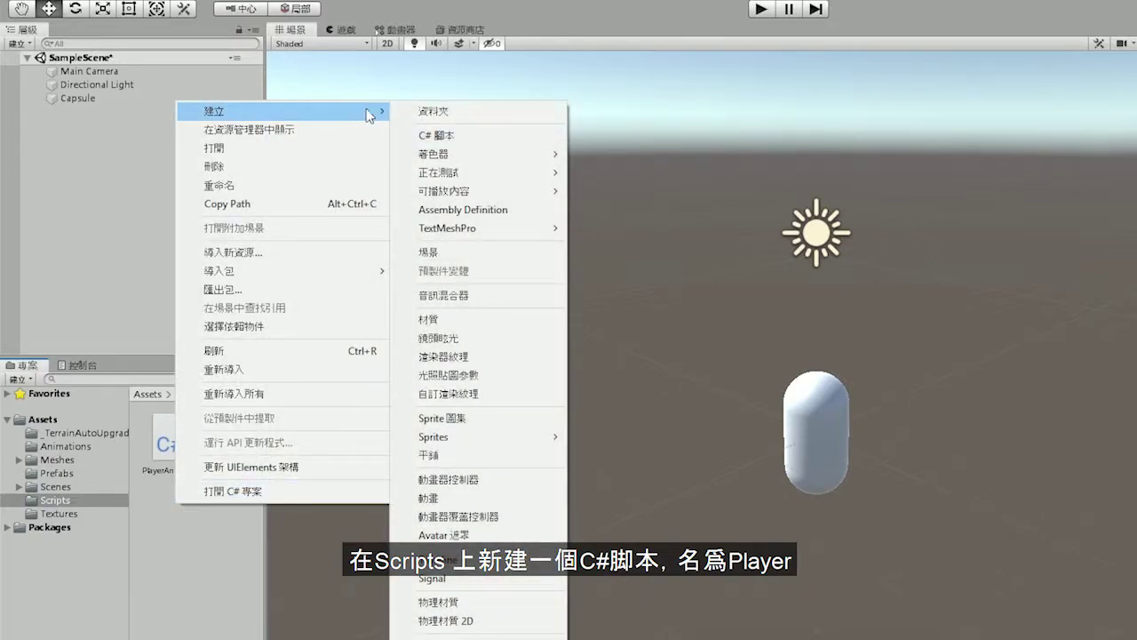
{"action": "left_click", "coordinate": [484, 142]}
{"action": "type", "text": "Player"}
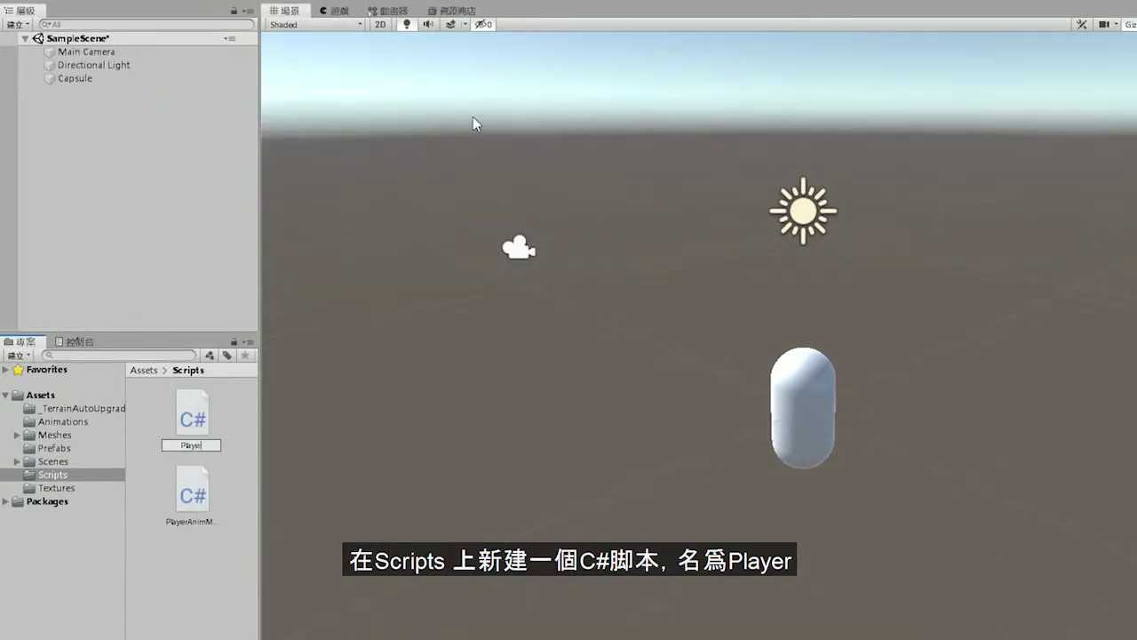
{"action": "key", "text": "Return"}
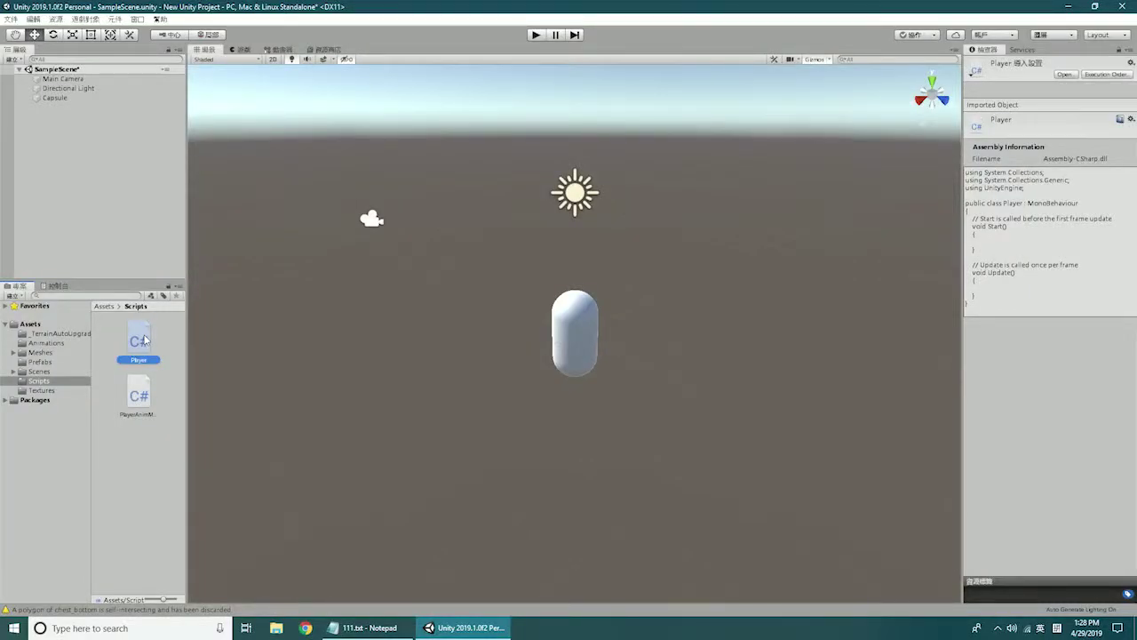
{"action": "double_click", "coordinate": [141, 340]}
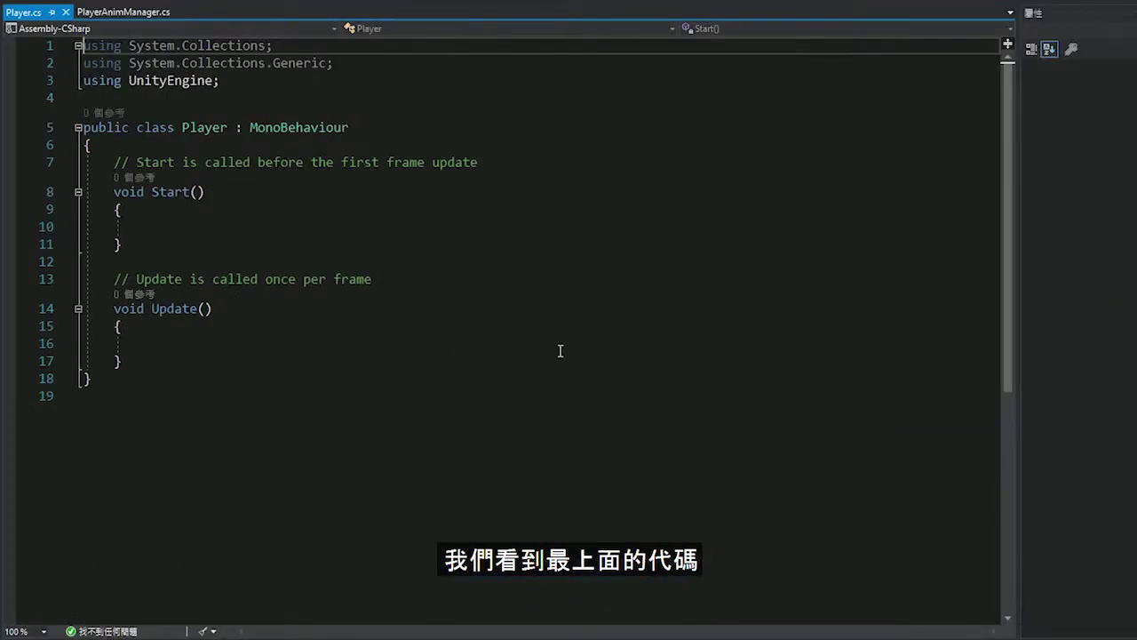
{"action": "left_click_drag", "start_coordinate": [219, 81], "coordinate": [80, 46]}
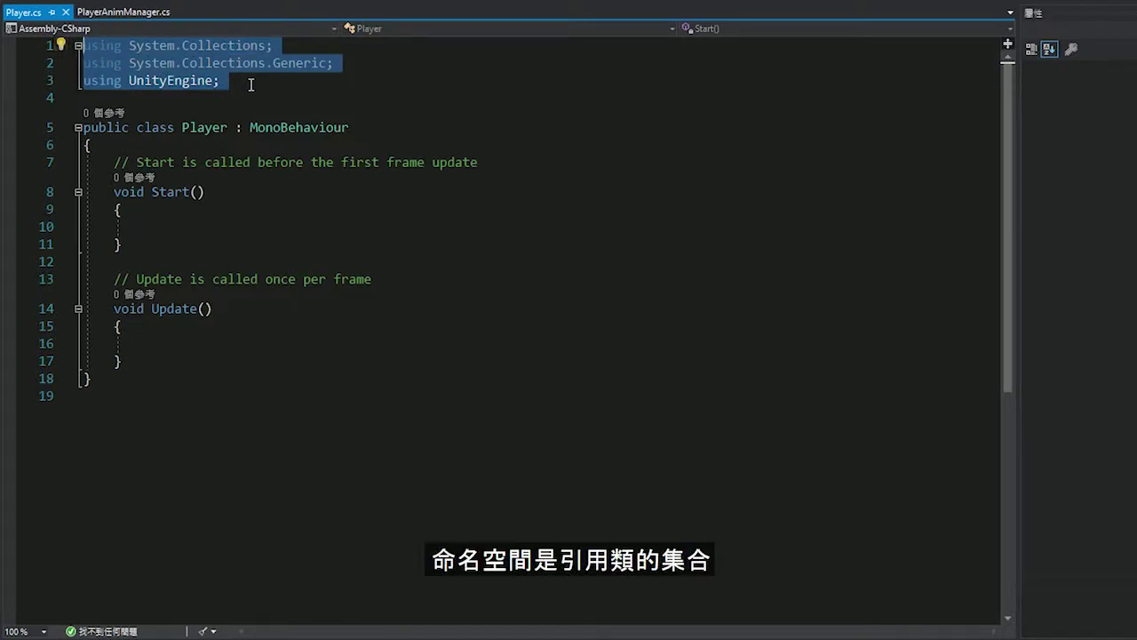
{"action": "left_click", "coordinate": [250, 85]}
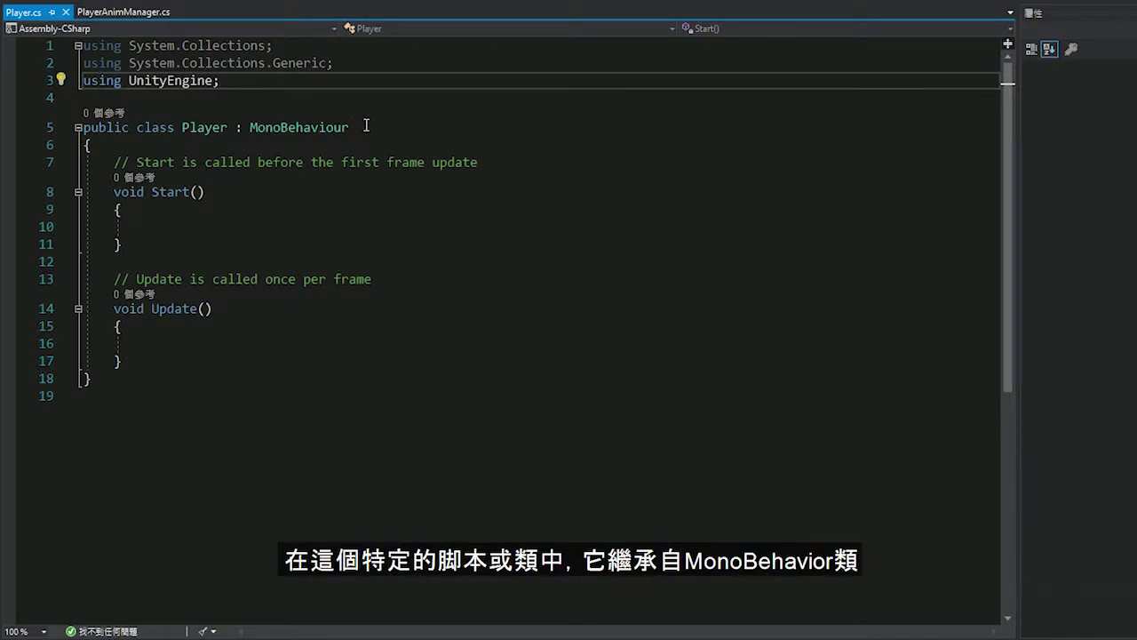
{"action": "left_click_drag", "start_coordinate": [363, 127], "coordinate": [82, 127]}
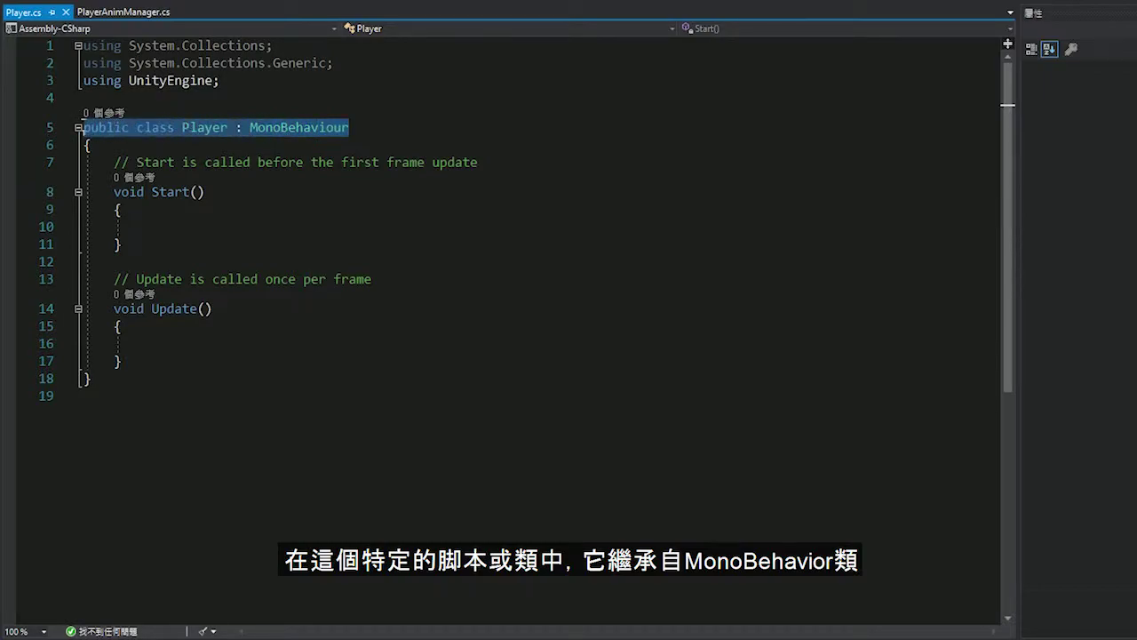
{"action": "left_click", "coordinate": [376, 127]}
{"action": "double_click", "coordinate": [375, 127]}
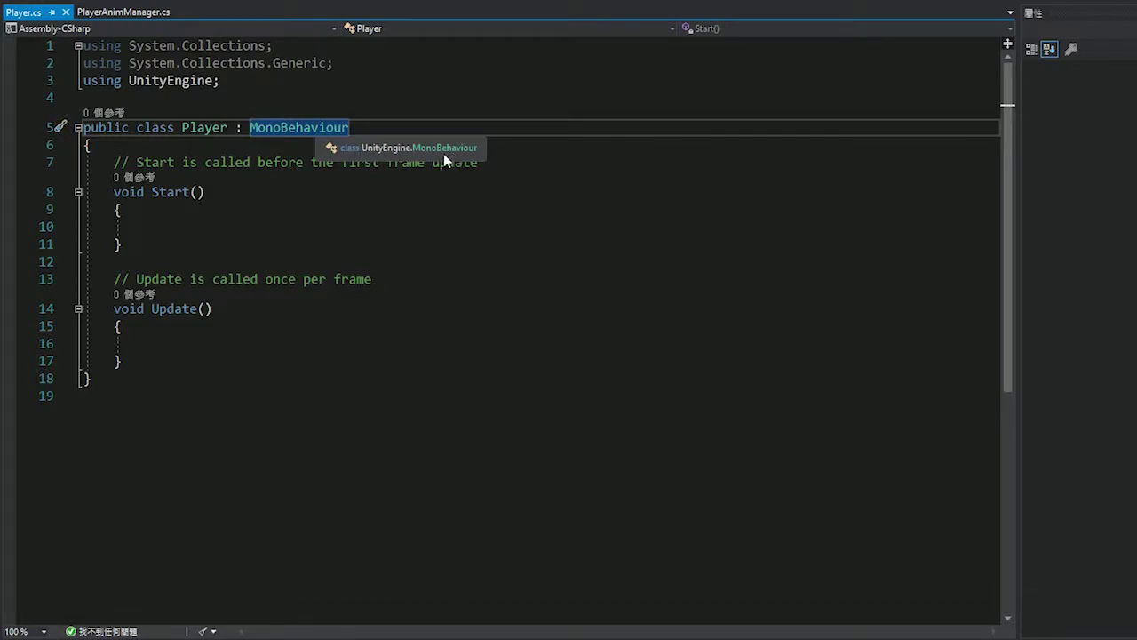
{"action": "left_click", "coordinate": [84, 80]}
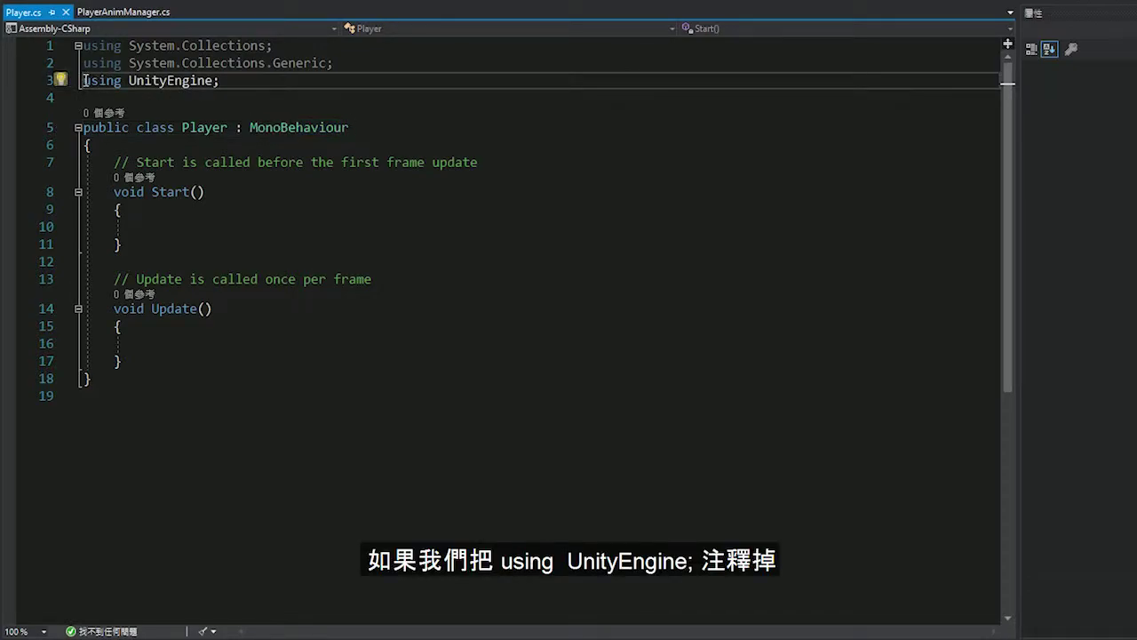
{"action": "type", "text": "//"}
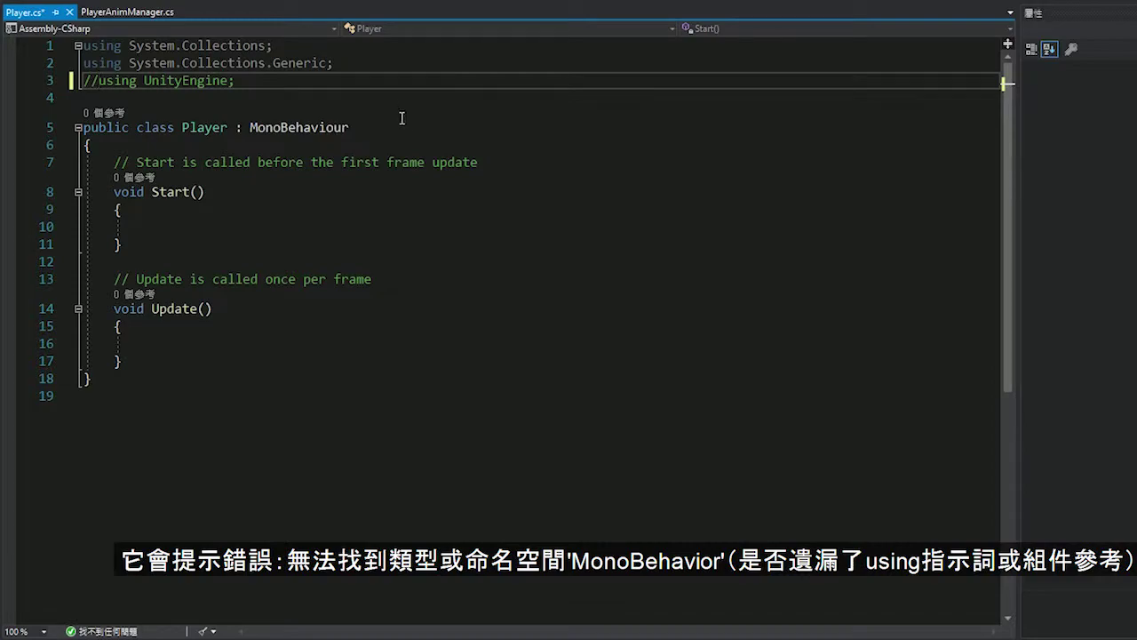
{"action": "left_click", "coordinate": [410, 128]}
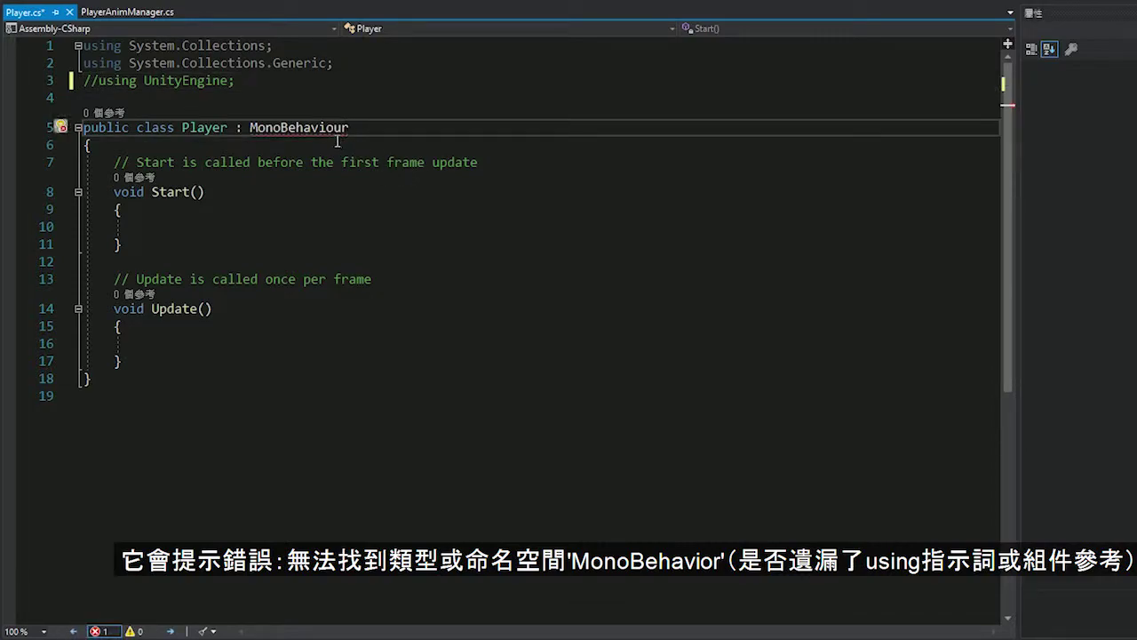
{"action": "mouse_move", "coordinate": [345, 130]}
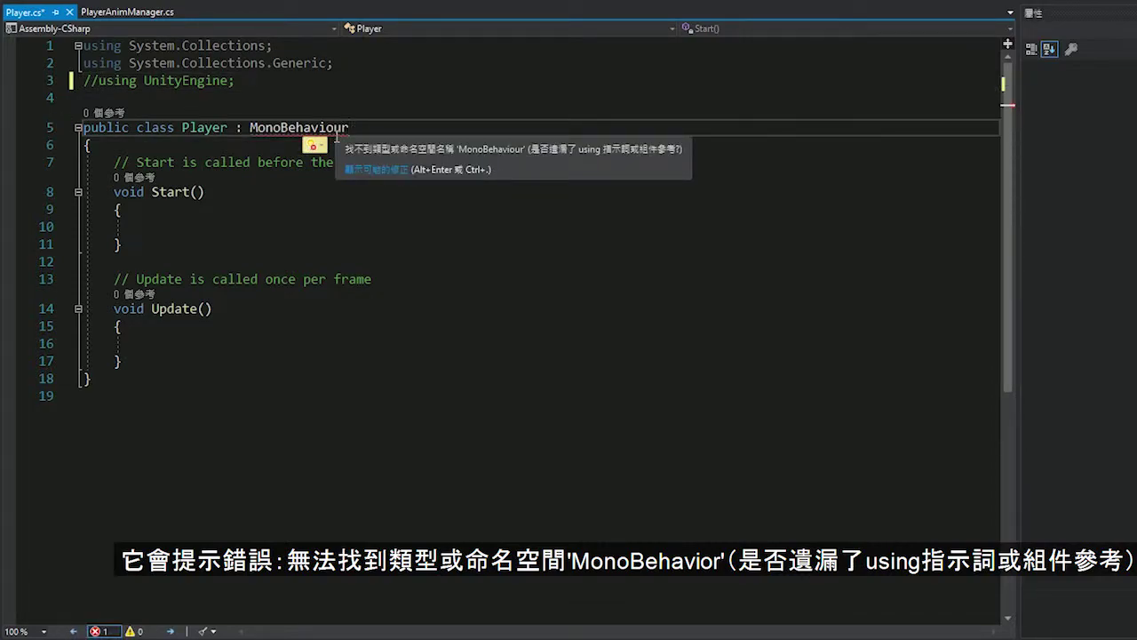
{"action": "left_click", "coordinate": [414, 177]}
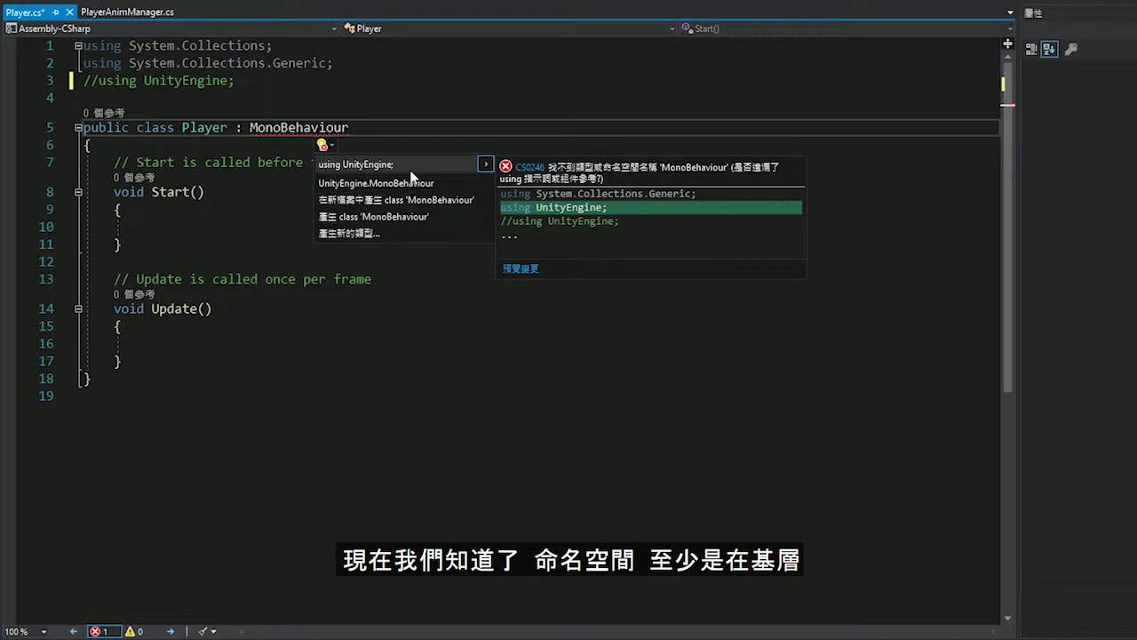
{"action": "left_click_drag", "start_coordinate": [136, 127], "coordinate": [173, 127]}
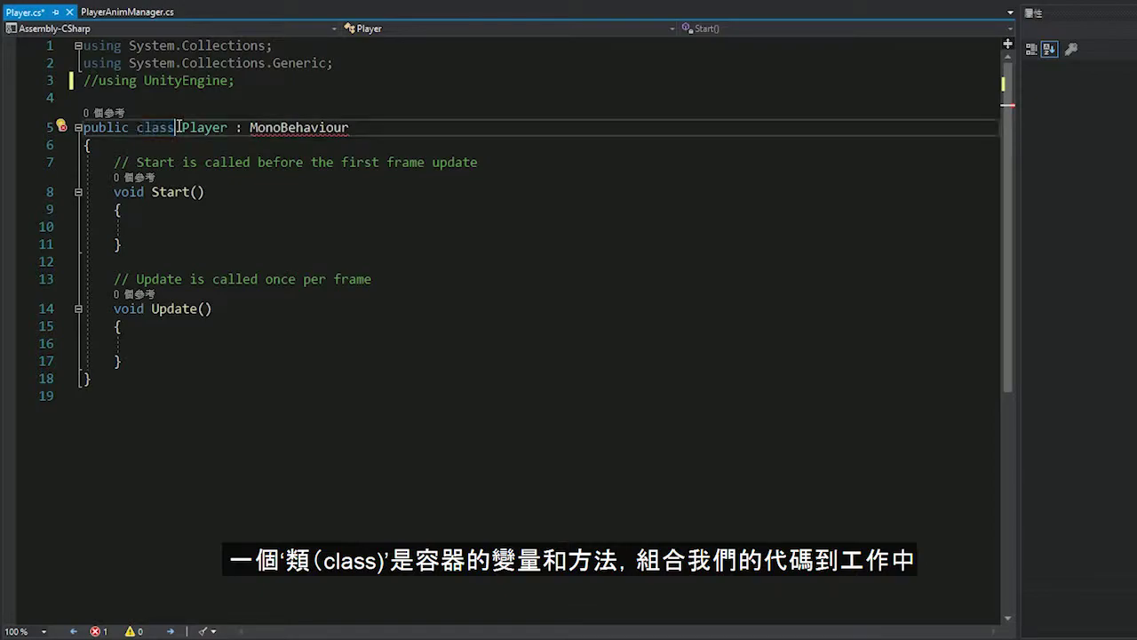
- Highlight Player, public, and the Start and Update methods, then move to line 3
{"action": "left_click_drag", "start_coordinate": [181, 127], "coordinate": [229, 127]}
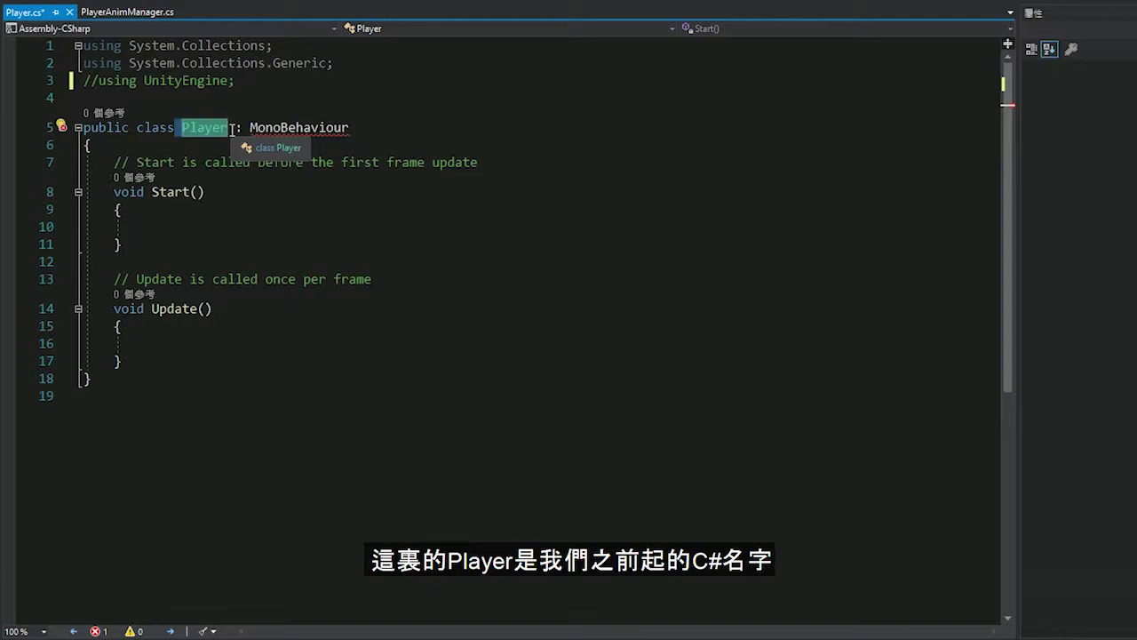
{"action": "left_click_drag", "start_coordinate": [129, 128], "coordinate": [86, 129]}
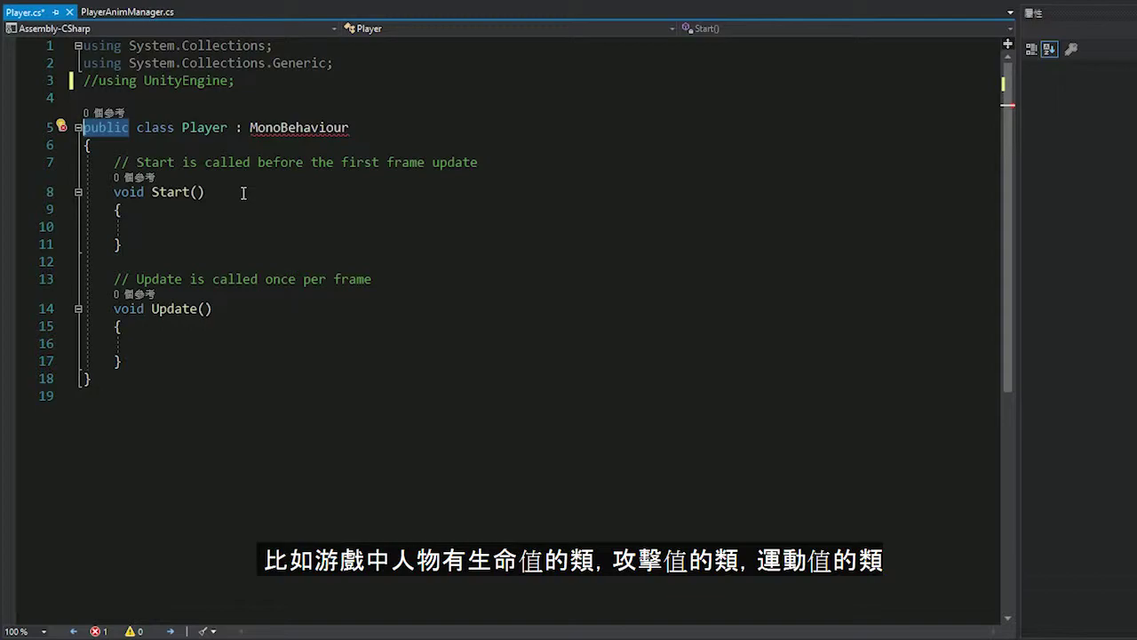
{"action": "left_click_drag", "start_coordinate": [178, 243], "coordinate": [115, 208]}
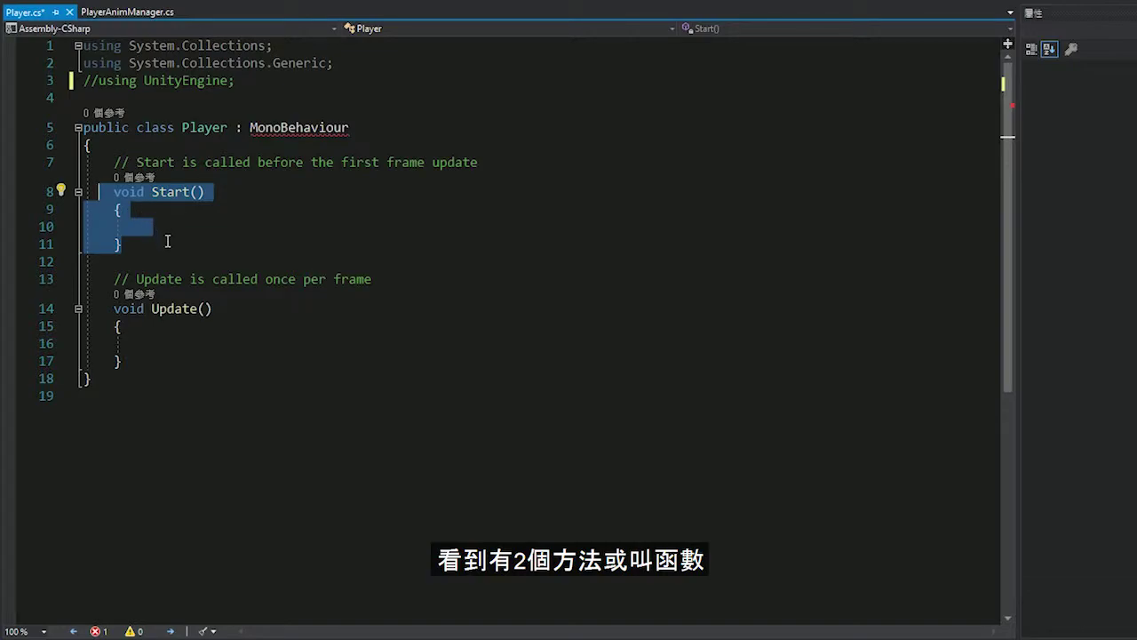
{"action": "type", "text": "{"}
{"action": "left_click_drag", "start_coordinate": [124, 343], "coordinate": [147, 302]}
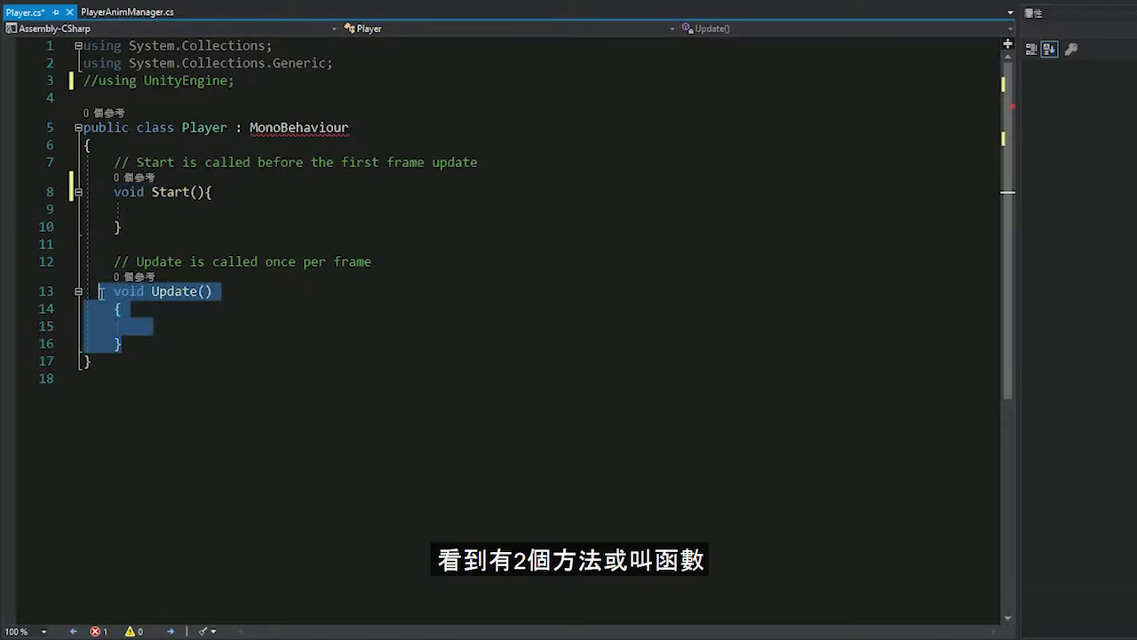
{"action": "left_click", "coordinate": [89, 145]}
{"action": "left_click", "coordinate": [85, 80]}
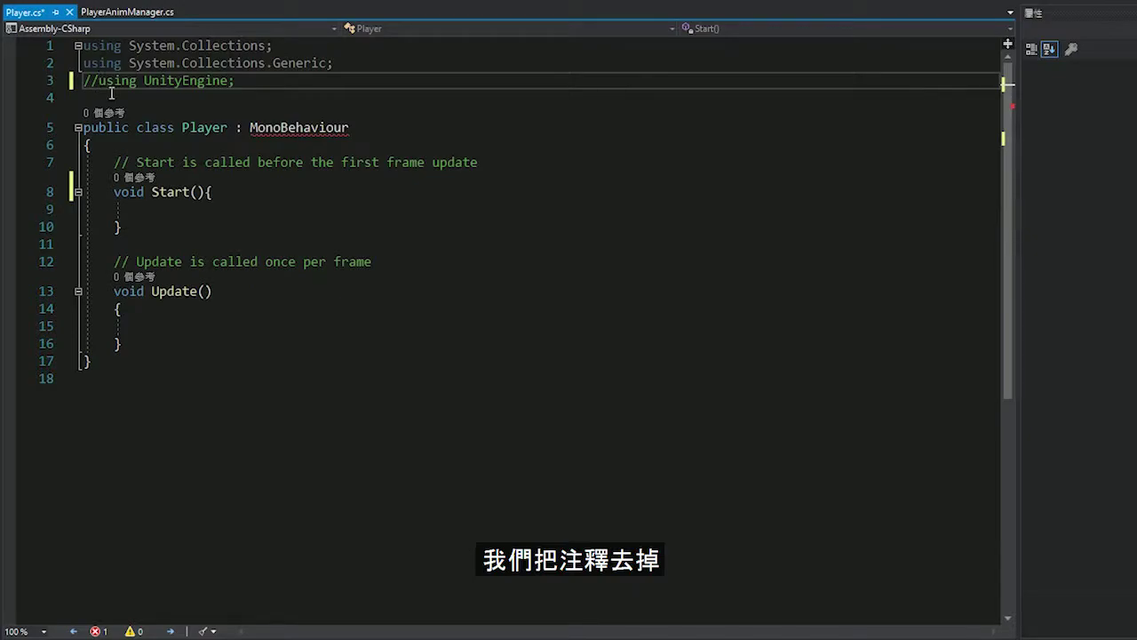
- Uncomment using UnityEngine and put Start's opening brace back on its own line
{"action": "key", "text": "Delete"}
{"action": "key", "text": "Delete"}
{"action": "left_click", "coordinate": [206, 192]}
{"action": "key", "text": "Return"}
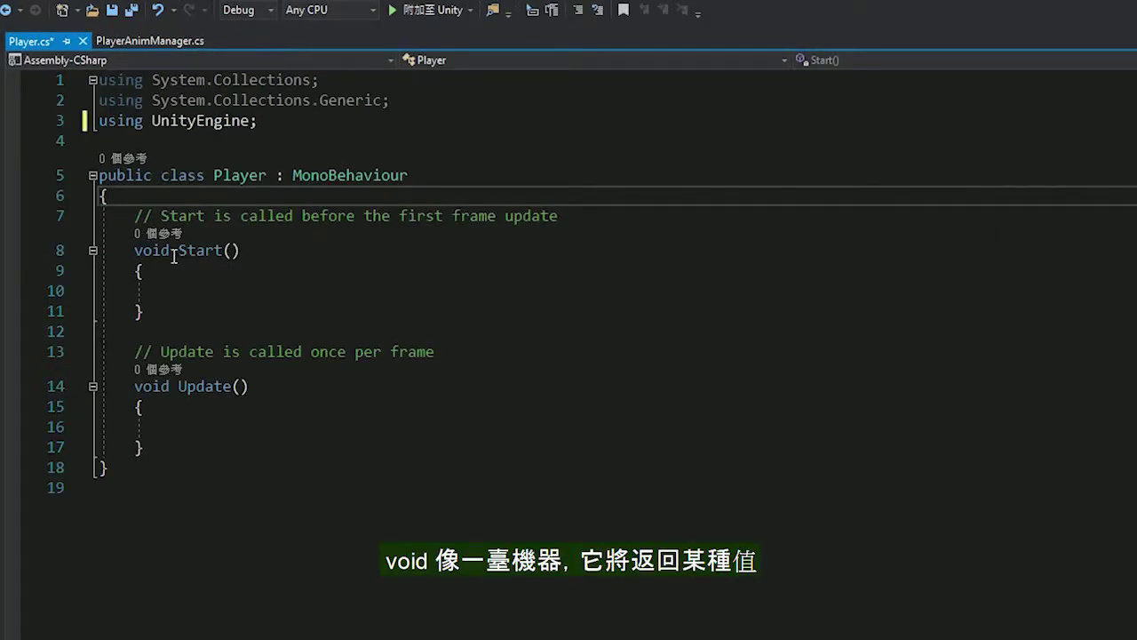
- Highlight the void keyword, the whole Start method, and the whole Update method in turn
{"action": "left_click_drag", "start_coordinate": [143, 192], "coordinate": [128, 194]}
{"action": "double_click", "coordinate": [153, 252]}
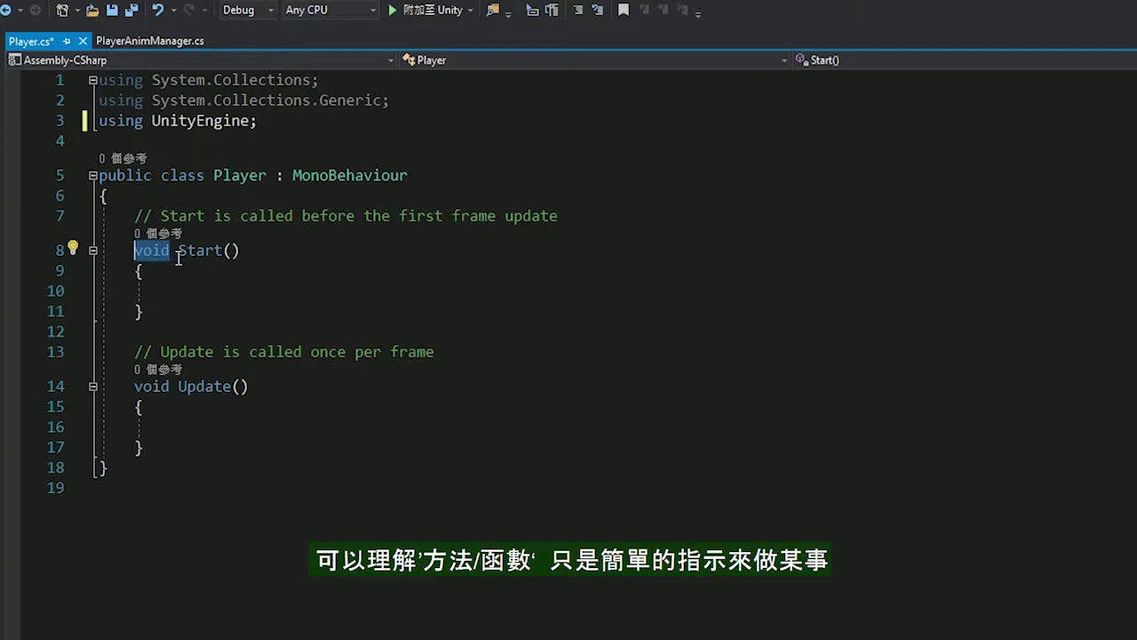
{"action": "mouse_move", "coordinate": [179, 253]}
{"action": "left_mouse_down"}
{"action": "mouse_move", "coordinate": [249, 255]}
{"action": "mouse_move", "coordinate": [258, 304]}
{"action": "left_mouse_up"}
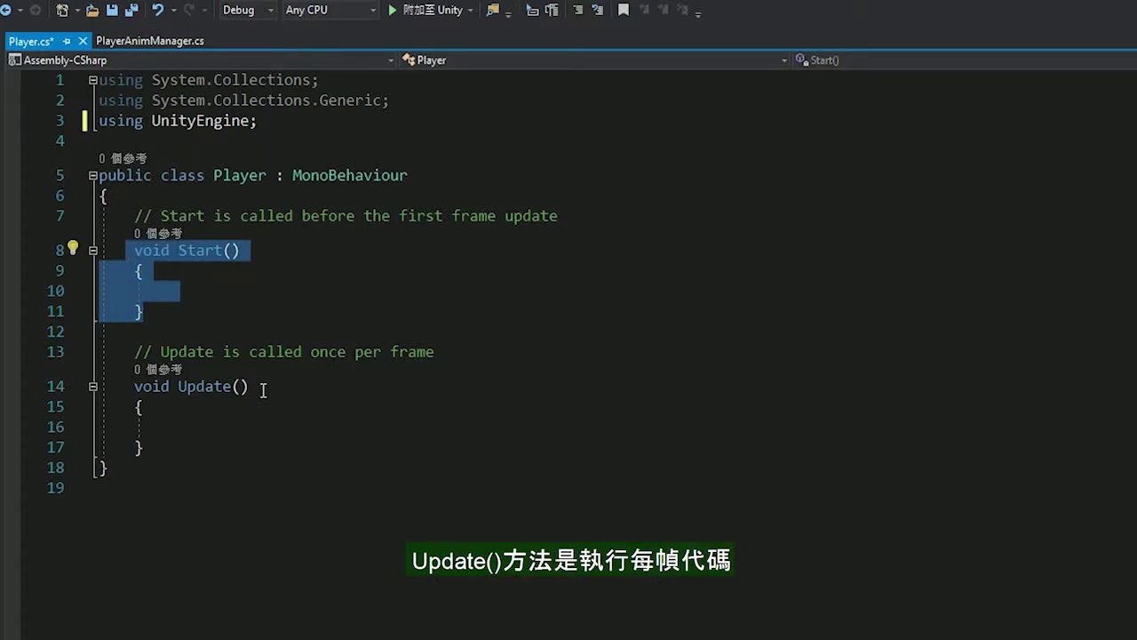
{"action": "left_click_drag", "start_coordinate": [264, 391], "coordinate": [133, 385]}
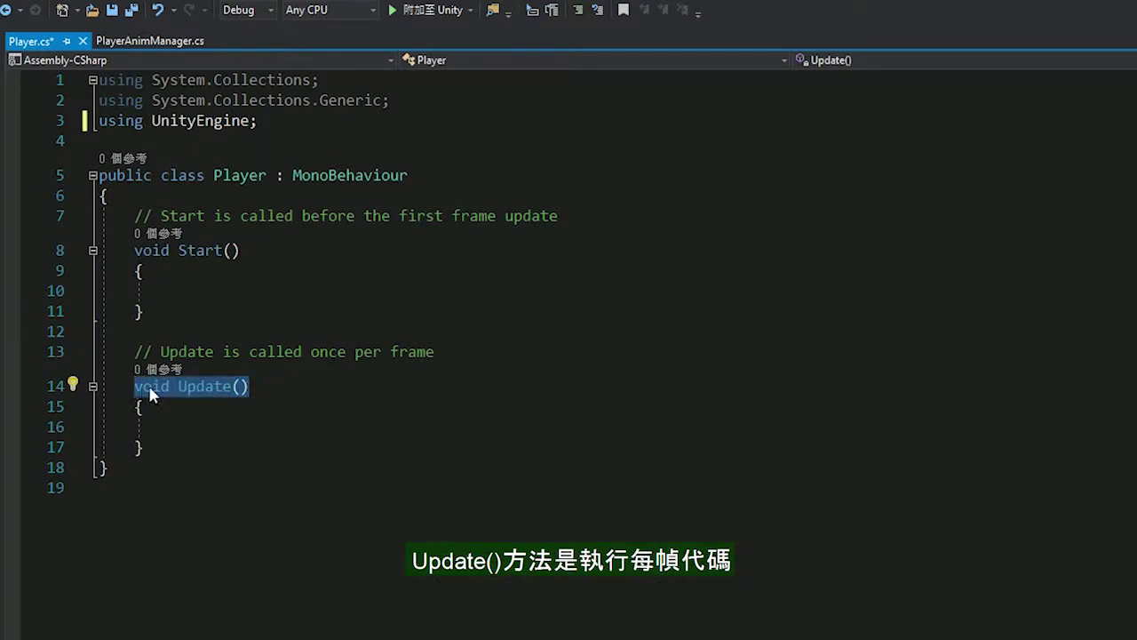
{"action": "left_click", "coordinate": [181, 449]}
{"action": "left_click_drag", "start_coordinate": [182, 455], "coordinate": [134, 386]}
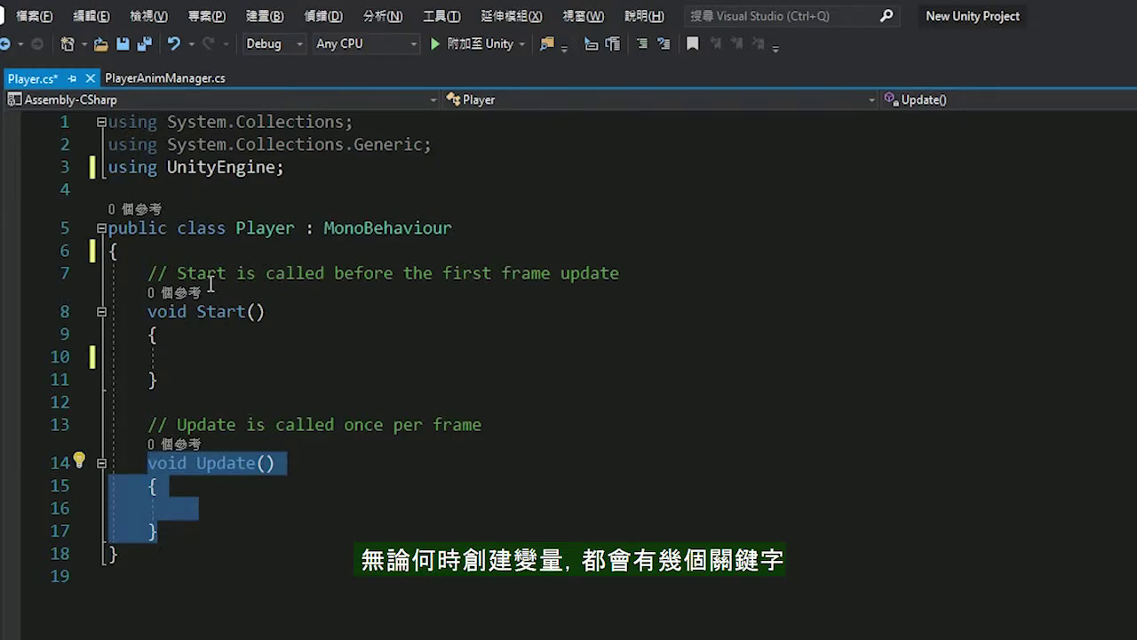
- Insert a line after the Player class brace reading public, after briefly trying private
{"action": "left_click", "coordinate": [207, 256]}
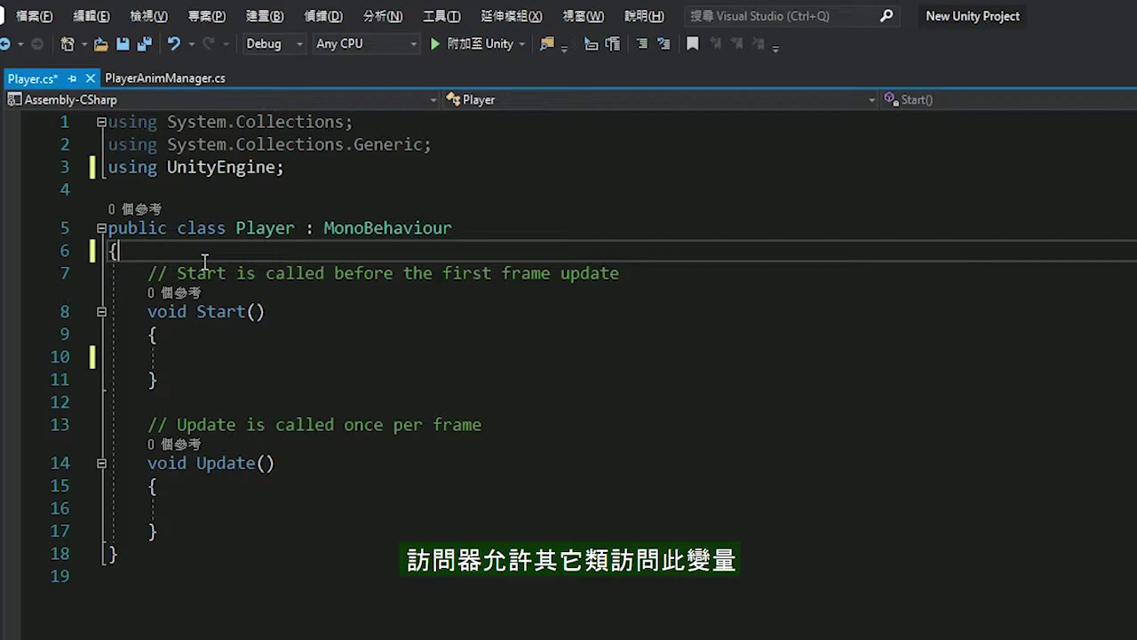
{"action": "key", "text": "Return"}
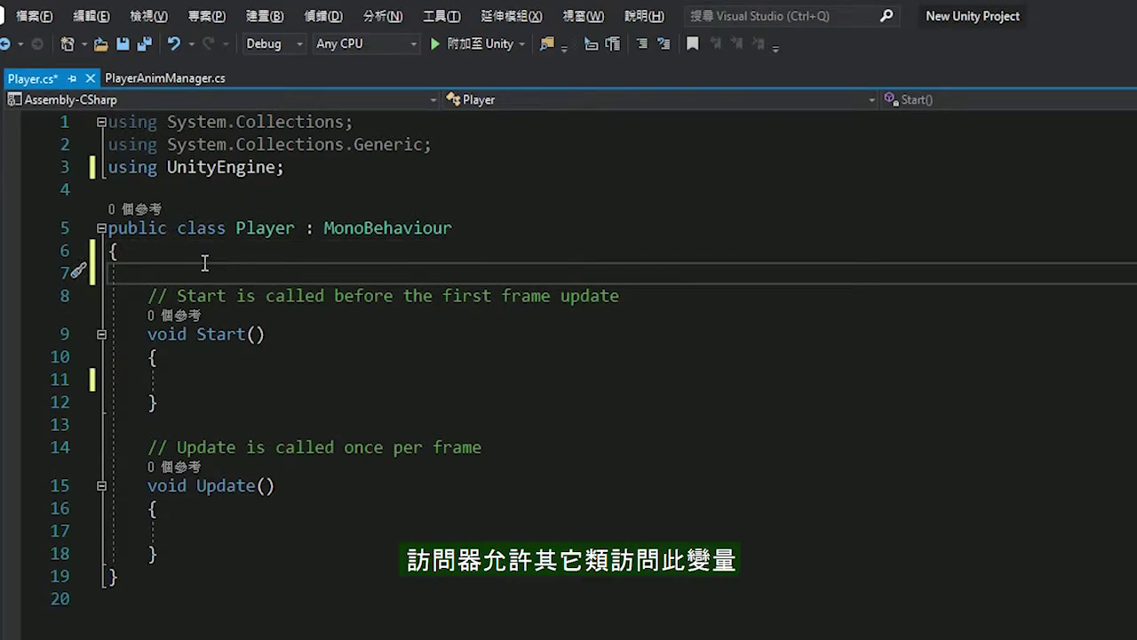
{"action": "type", "text": "pu"}
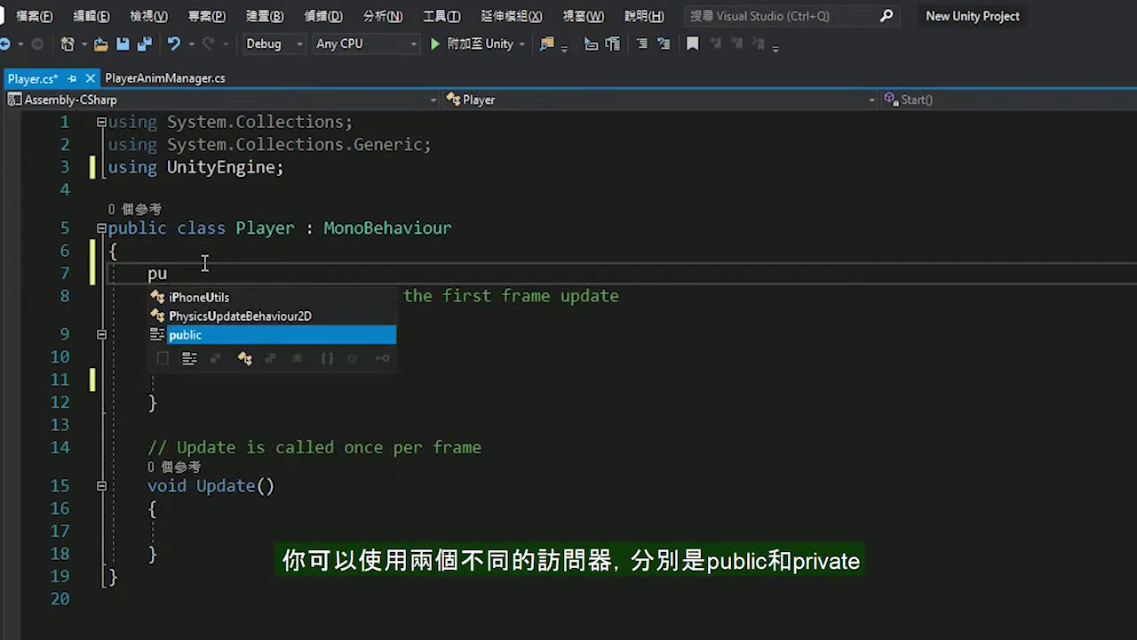
{"action": "key", "text": "Tab"}
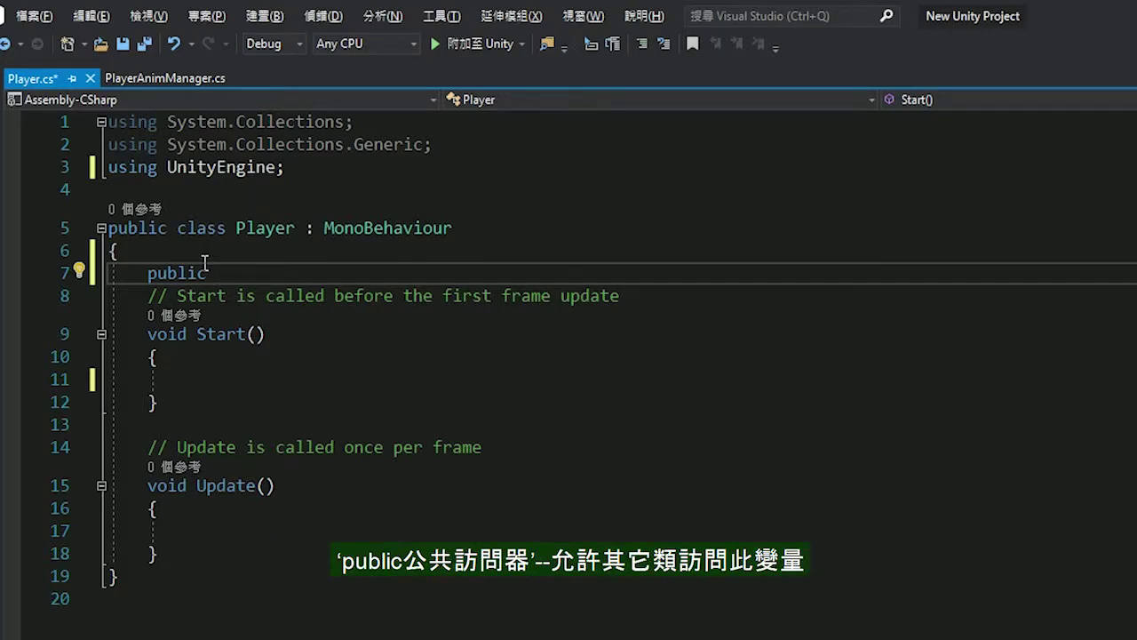
{"action": "key", "text": "BackSpace"}
{"action": "key", "text": "BackSpace"}
{"action": "key", "text": "BackSpace"}
{"action": "key", "text": "BackSpace"}
{"action": "key", "text": "BackSpace"}
{"action": "key", "text": "BackSpace"}
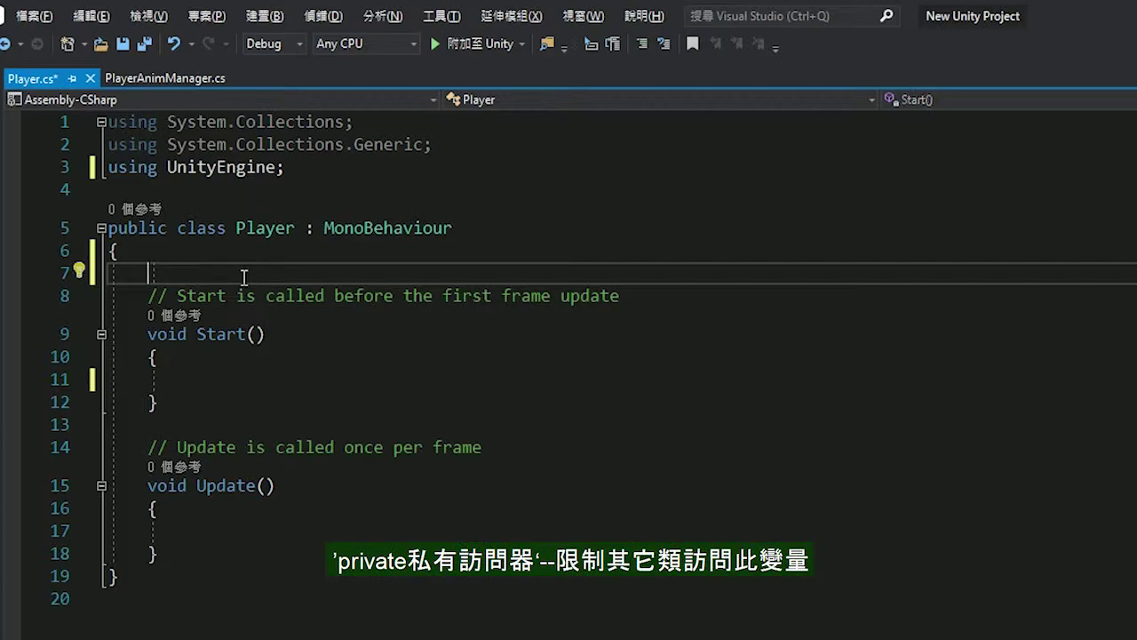
{"action": "type", "text": "pri"}
{"action": "key", "text": "Tab"}
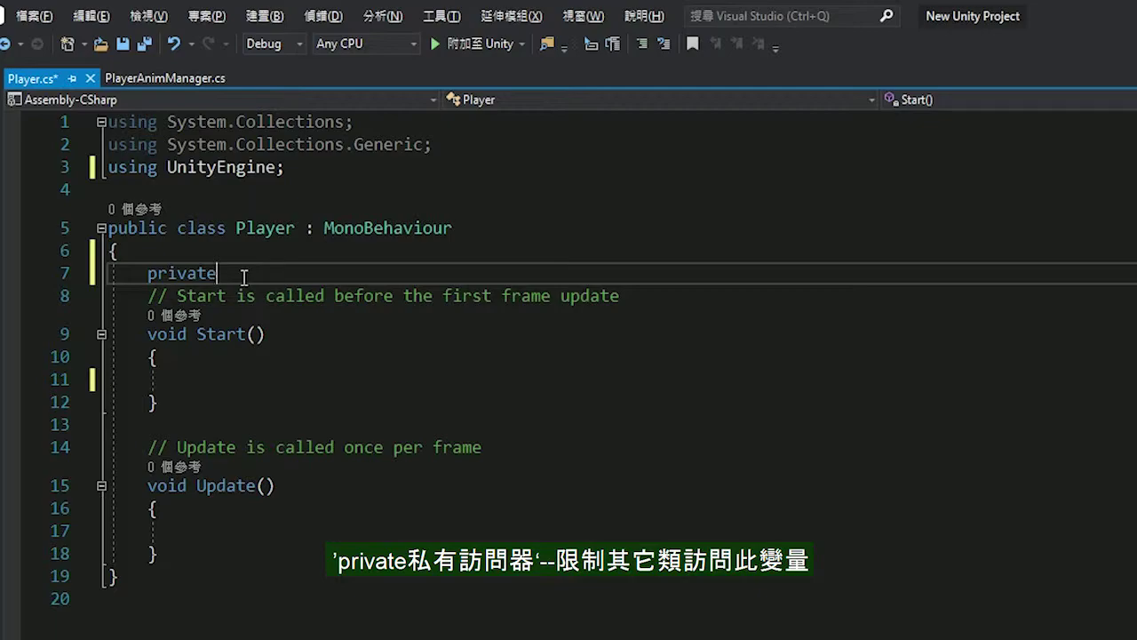
{"action": "key", "text": "ctrl+BackSpace"}
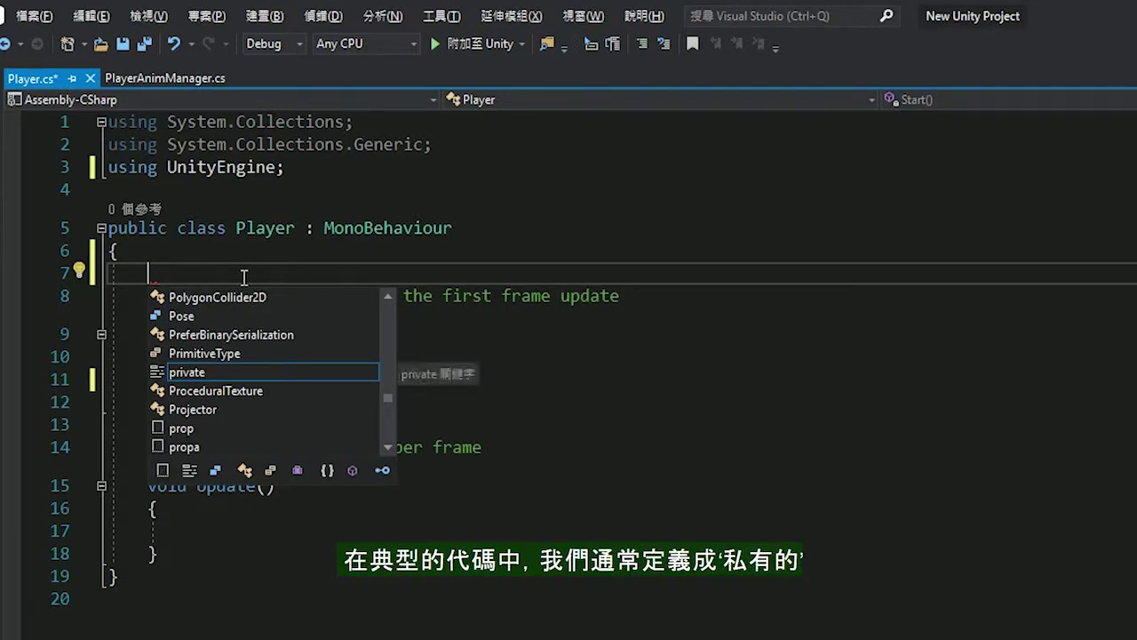
{"action": "type", "text": "pub"}
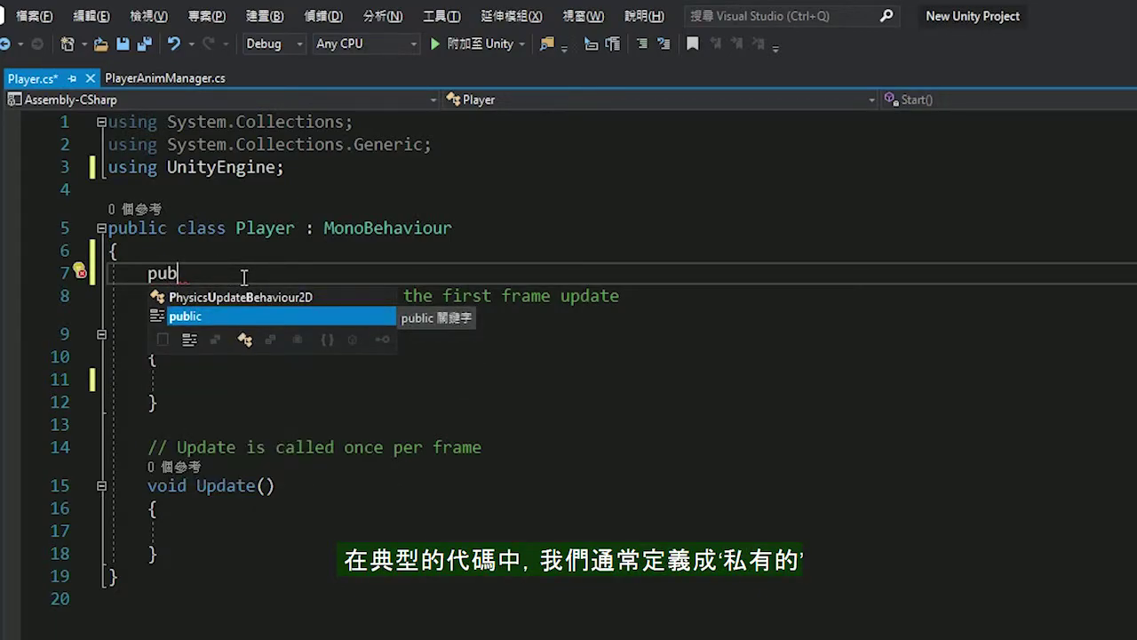
{"action": "key", "text": "Tab"}
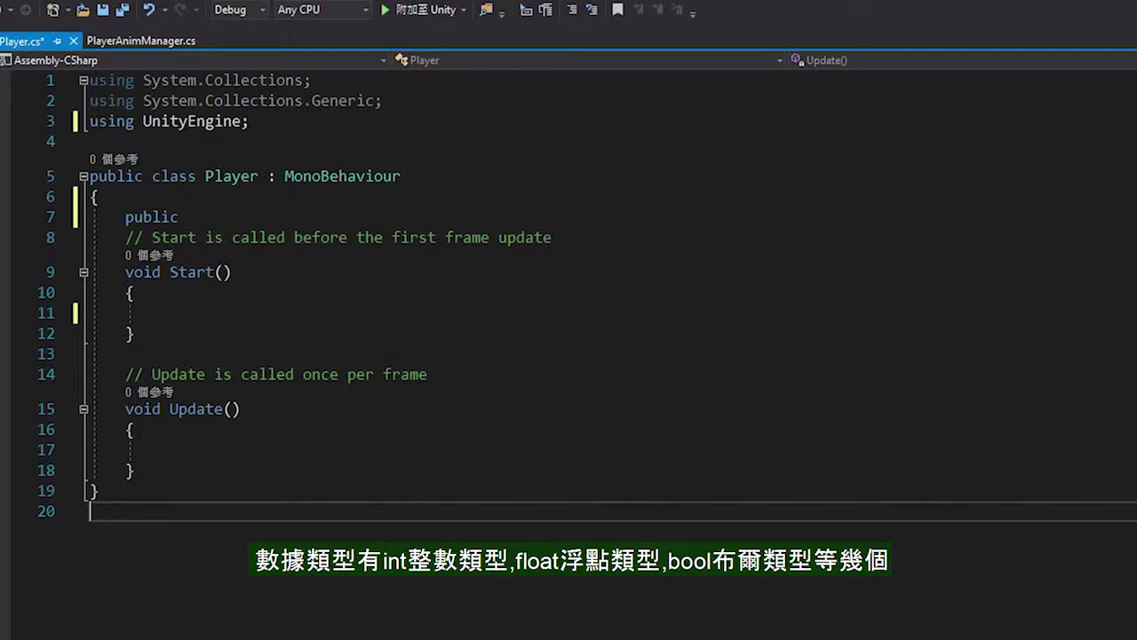
- Extend line 7 to public float, typing and then erasing the name speed
{"action": "type", "text": " fl"}
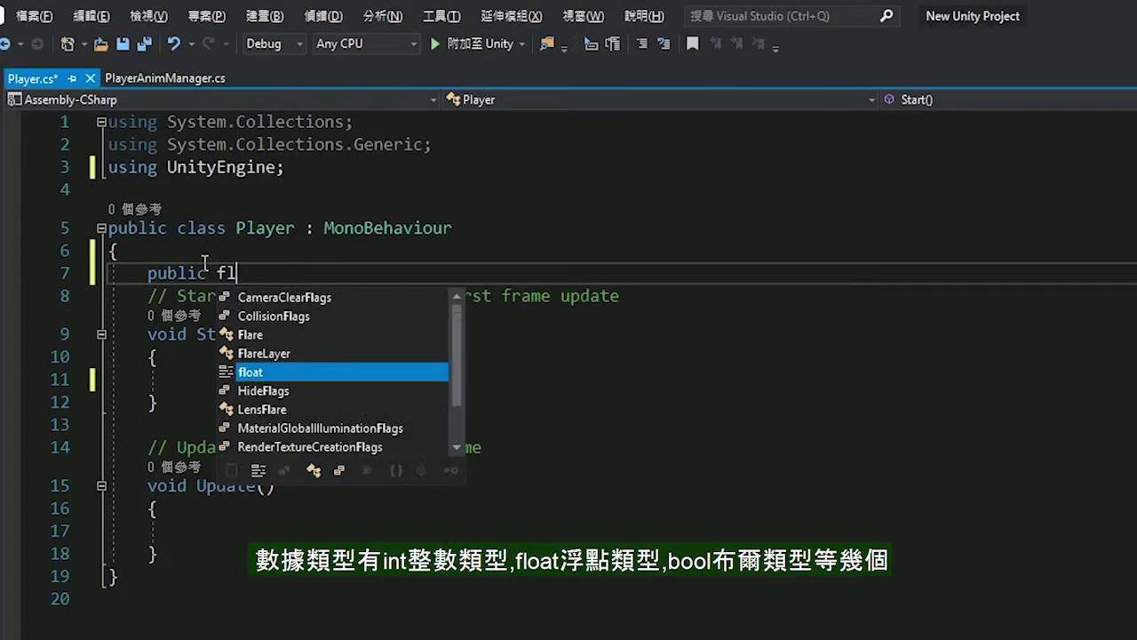
{"action": "key", "text": "Tab"}
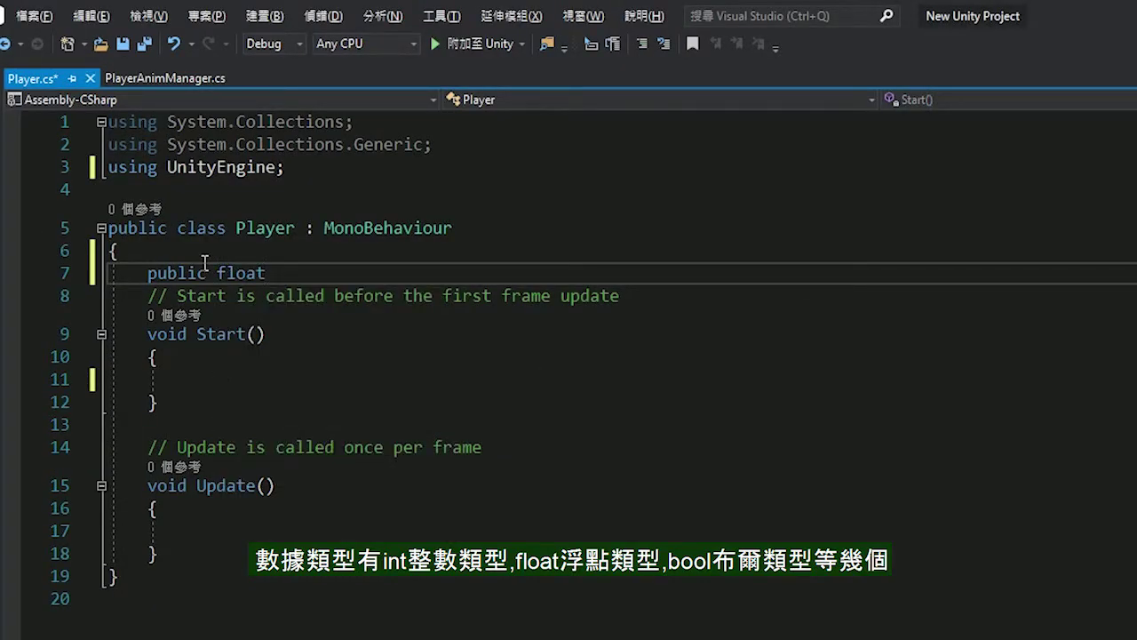
{"action": "type", "text": "sp"}
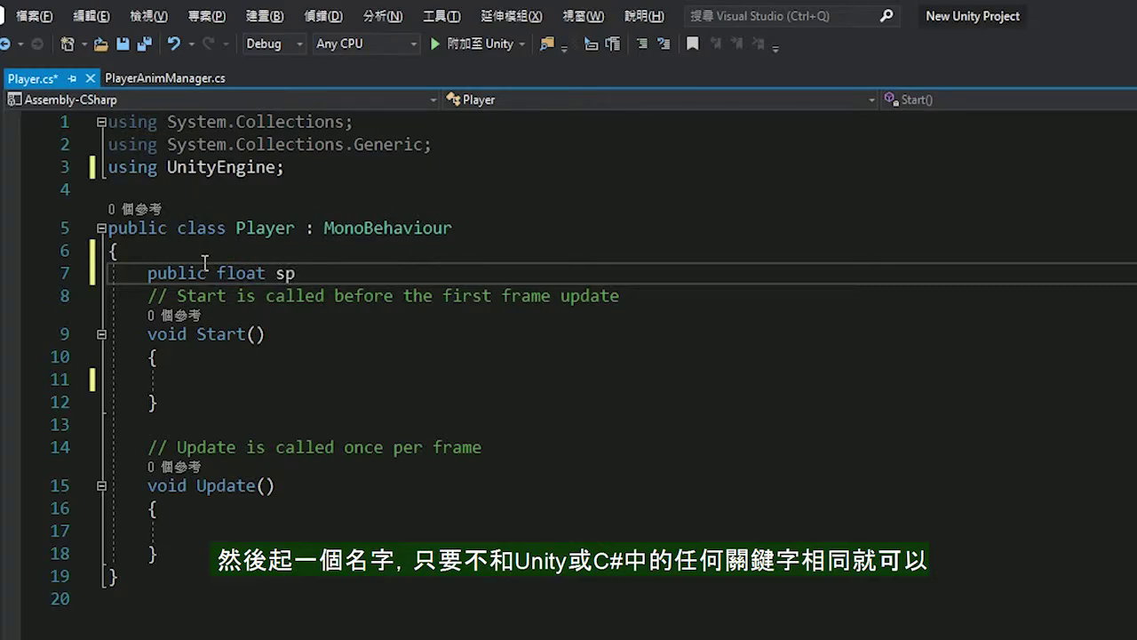
{"action": "type", "text": "eed"}
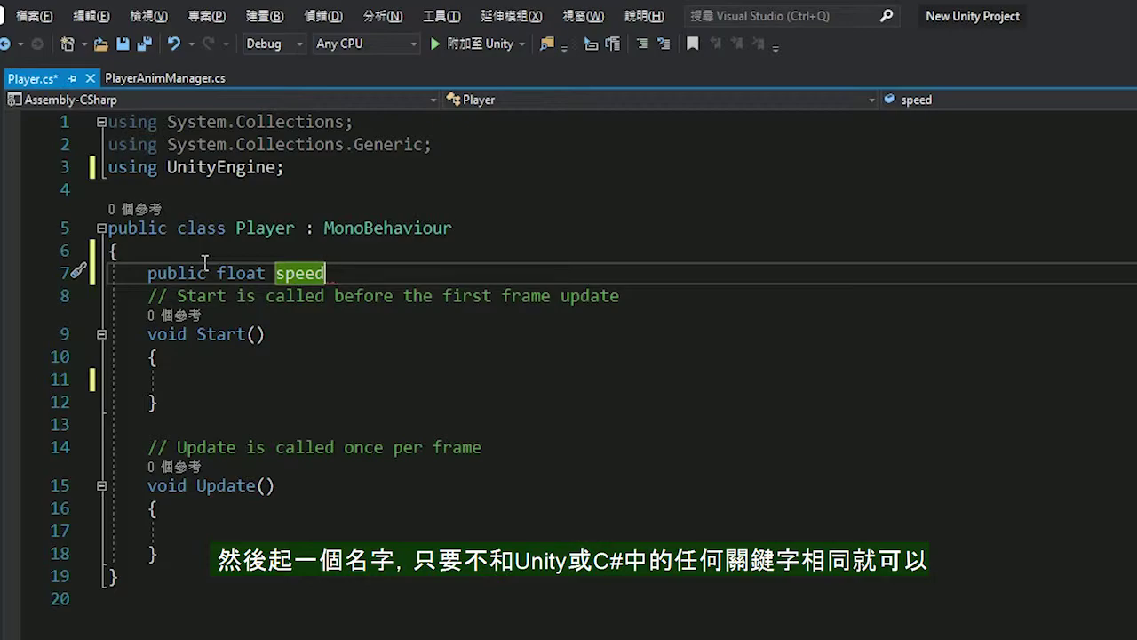
{"action": "key", "text": "BackSpace"}
{"action": "key", "text": "BackSpace"}
{"action": "key", "text": "BackSpace"}
{"action": "key", "text": "BackSpace"}
{"action": "key", "text": "BackSpace"}
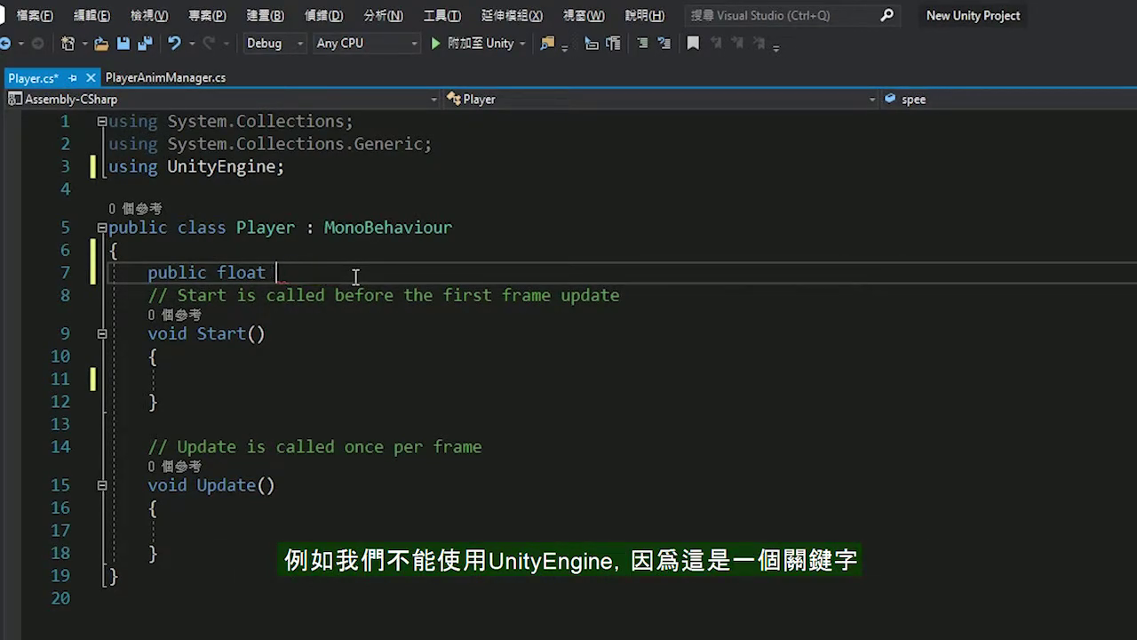
- Try unityEngine as the field name on line 7, then erase it
{"action": "type", "text": "unity"}
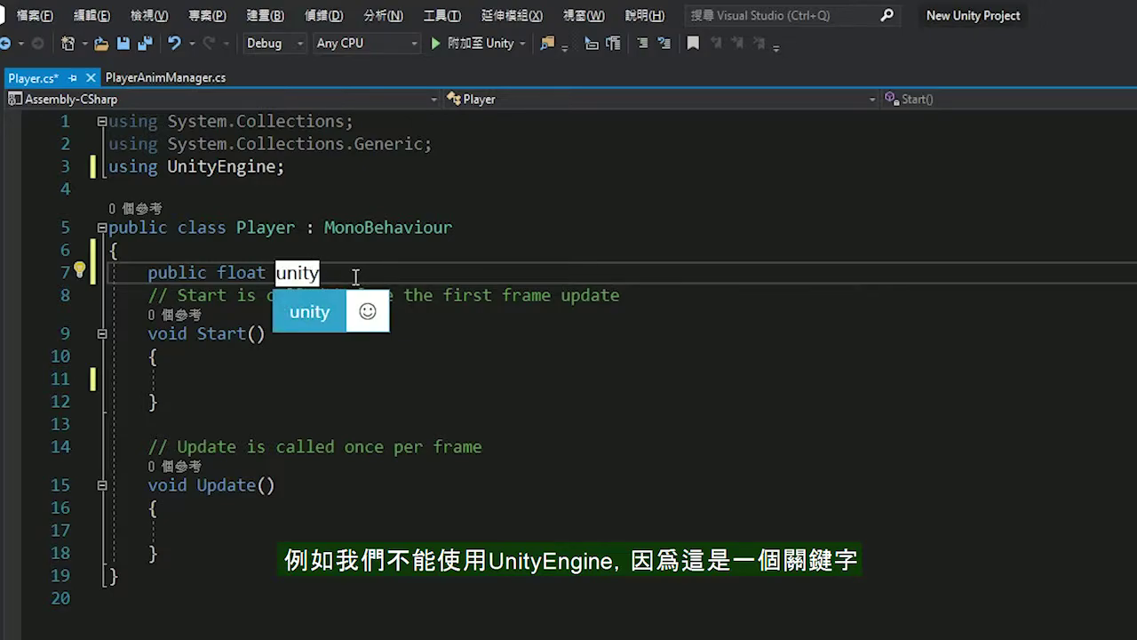
{"action": "key", "text": "shift"}
{"action": "type", "text": "Engine"}
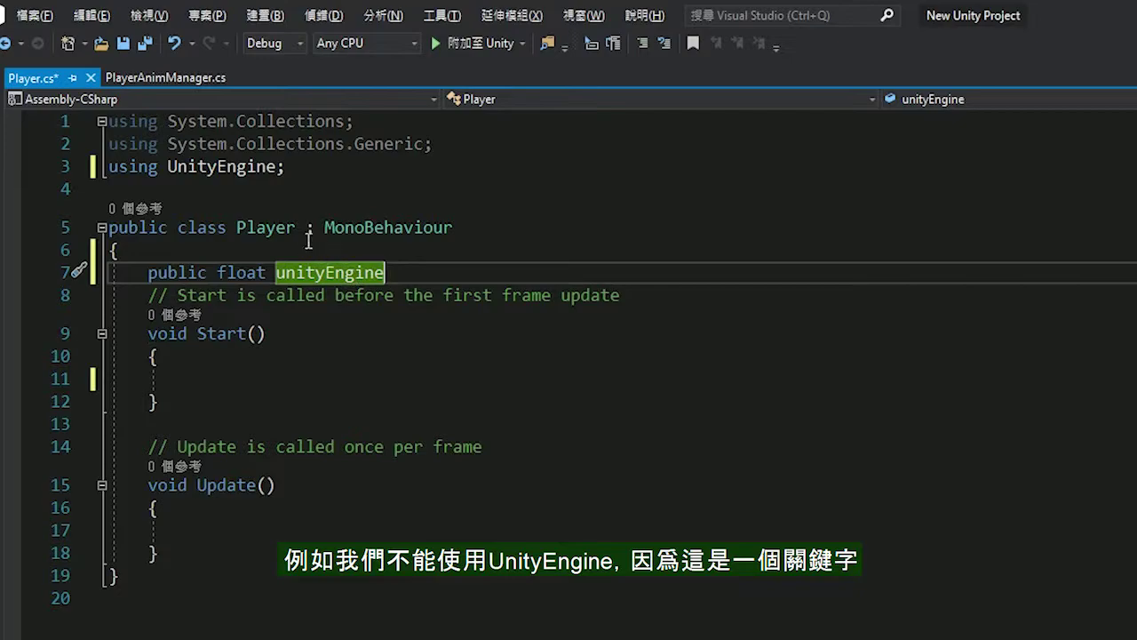
{"action": "left_click", "coordinate": [169, 167]}
{"action": "left_click_drag", "start_coordinate": [168, 167], "coordinate": [276, 168]}
{"action": "key", "text": "ctrl+c"}
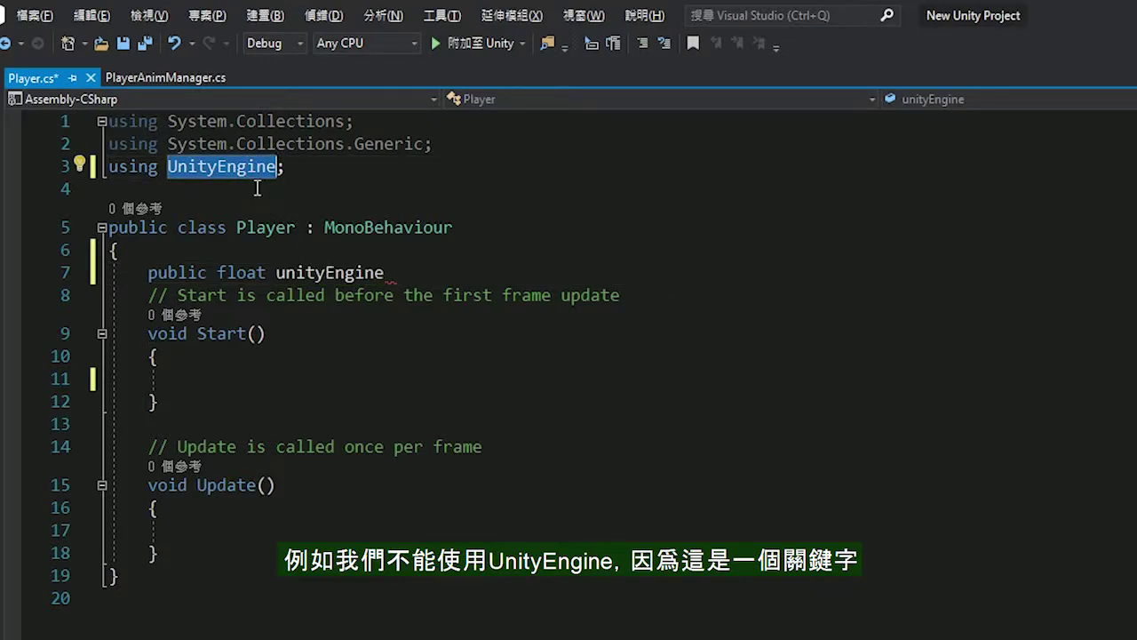
{"action": "left_click_drag", "start_coordinate": [275, 272], "coordinate": [398, 273]}
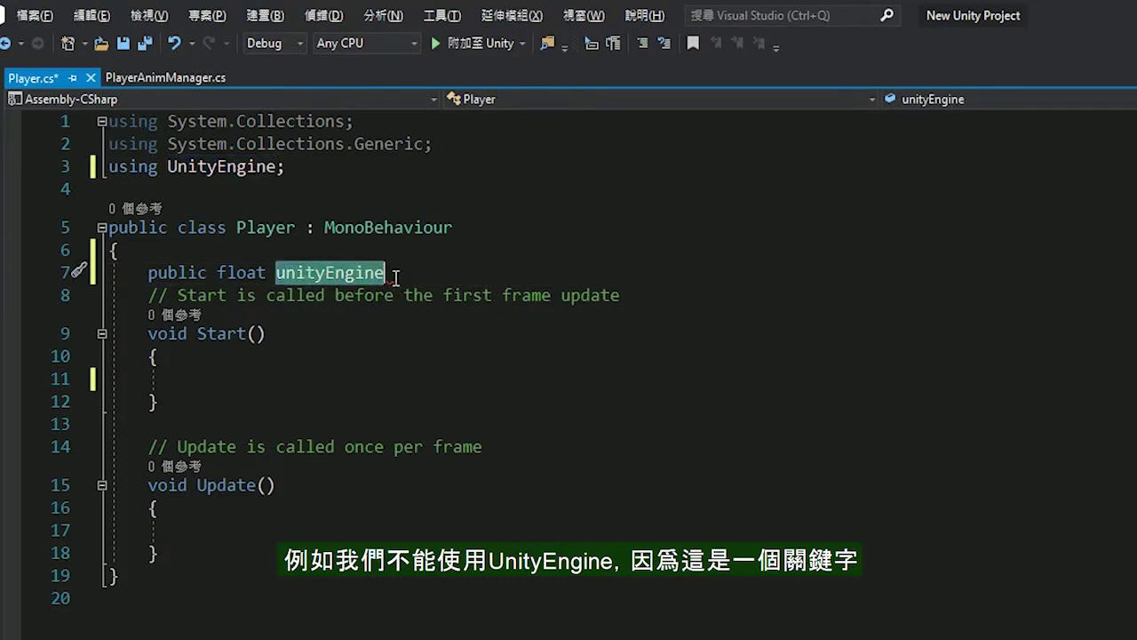
{"action": "key", "text": "ctrl+v"}
{"action": "key", "text": "BackSpace"}
{"action": "key", "text": "BackSpace"}
{"action": "key", "text": "BackSpace"}
{"action": "key", "text": "BackSpace"}
{"action": "key", "text": "BackSpace"}
{"action": "key", "text": "BackSpace"}
{"action": "key", "text": "BackSpace"}
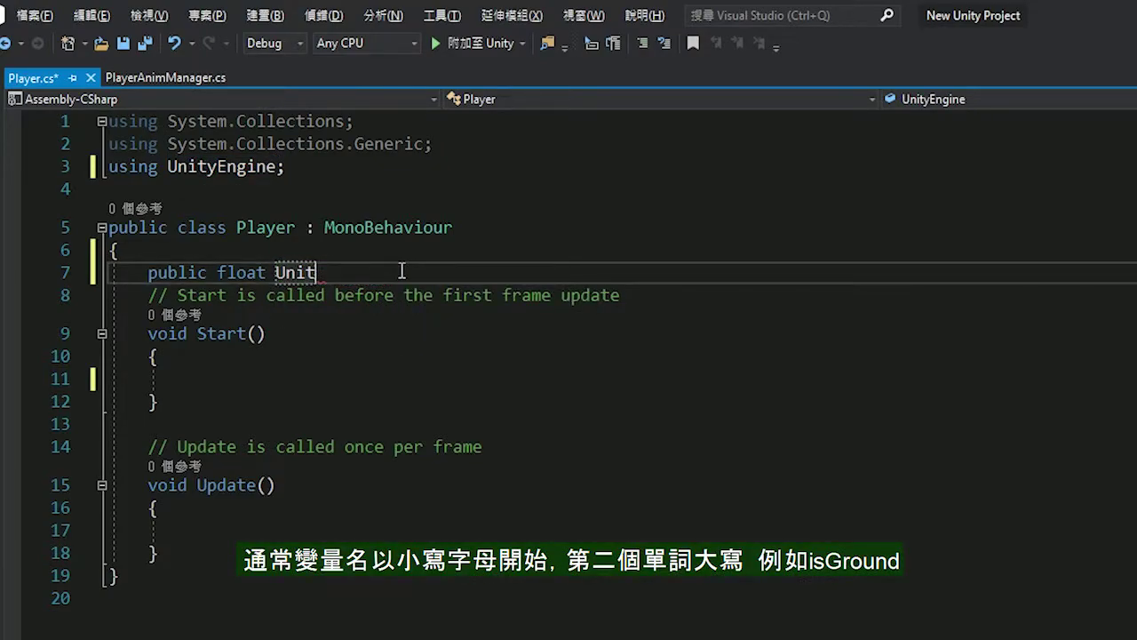
{"action": "key", "text": "BackSpace"}
{"action": "key", "text": "BackSpace"}
{"action": "key", "text": "BackSpace"}
{"action": "key", "text": "BackSpace"}
- Replace a trial isGround name with speed = 10.0f; on line 7
{"action": "type", "text": "is"}
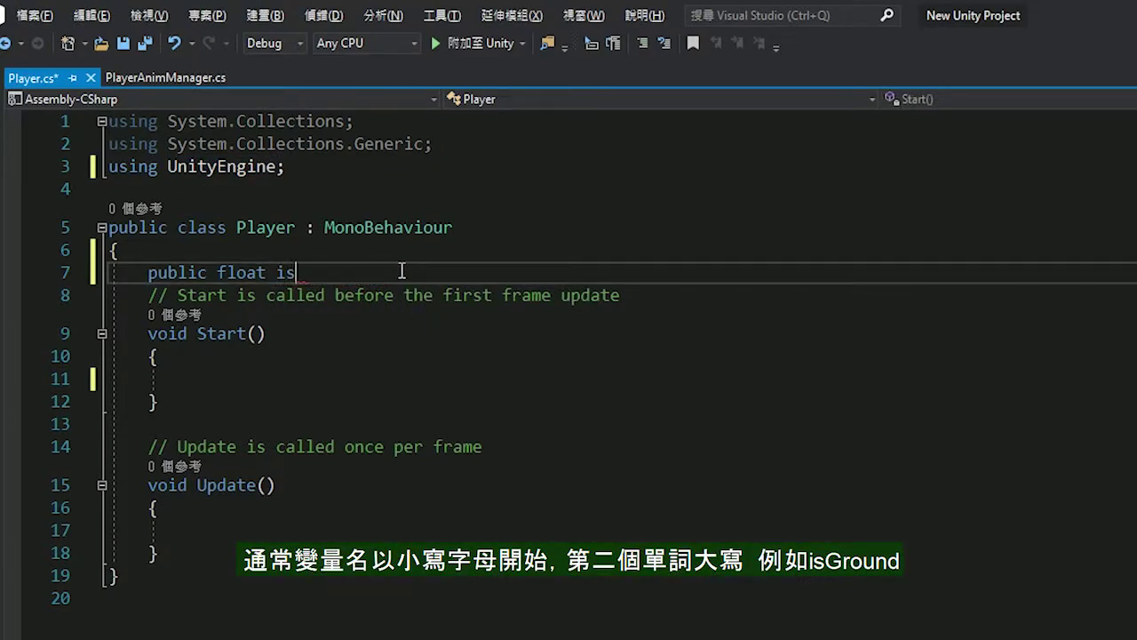
{"action": "type", "text": "Ground"}
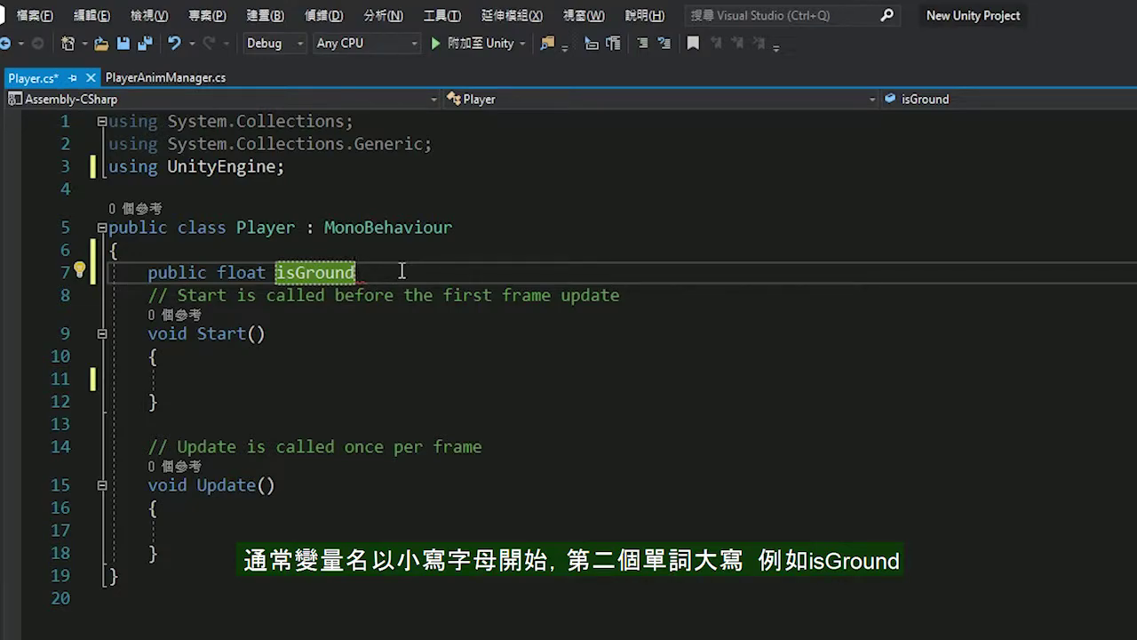
{"action": "key", "text": "BackSpace"}
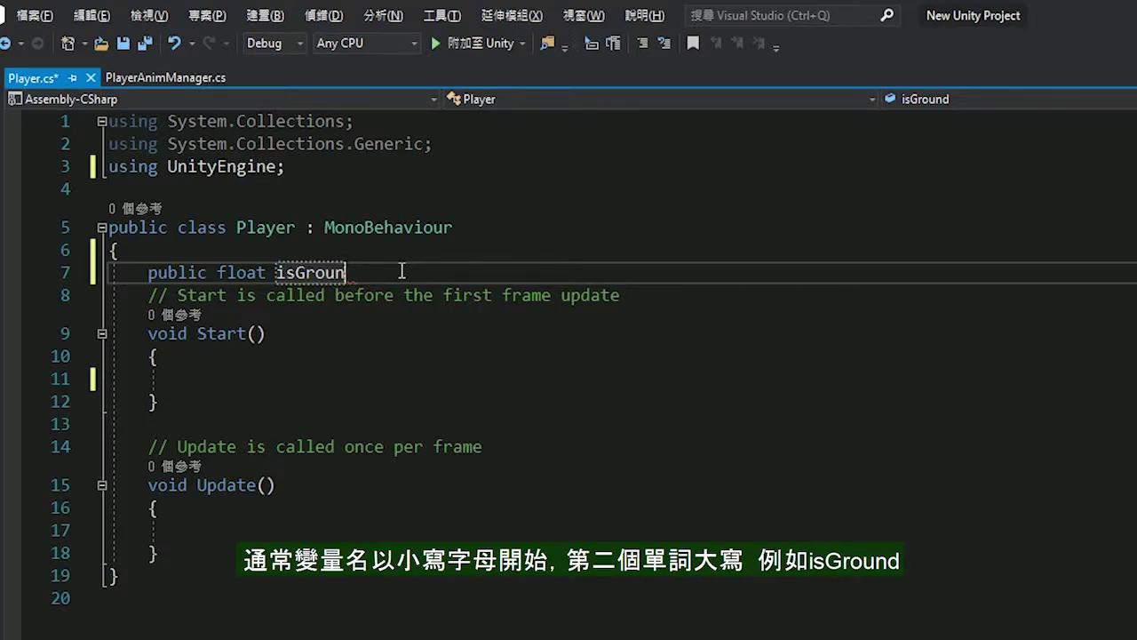
{"action": "key", "text": "BackSpace"}
{"action": "key", "text": "BackSpace"}
{"action": "key", "text": "BackSpace"}
{"action": "key", "text": "BackSpace"}
{"action": "key", "text": "BackSpace"}
{"action": "type", "text": "s"}
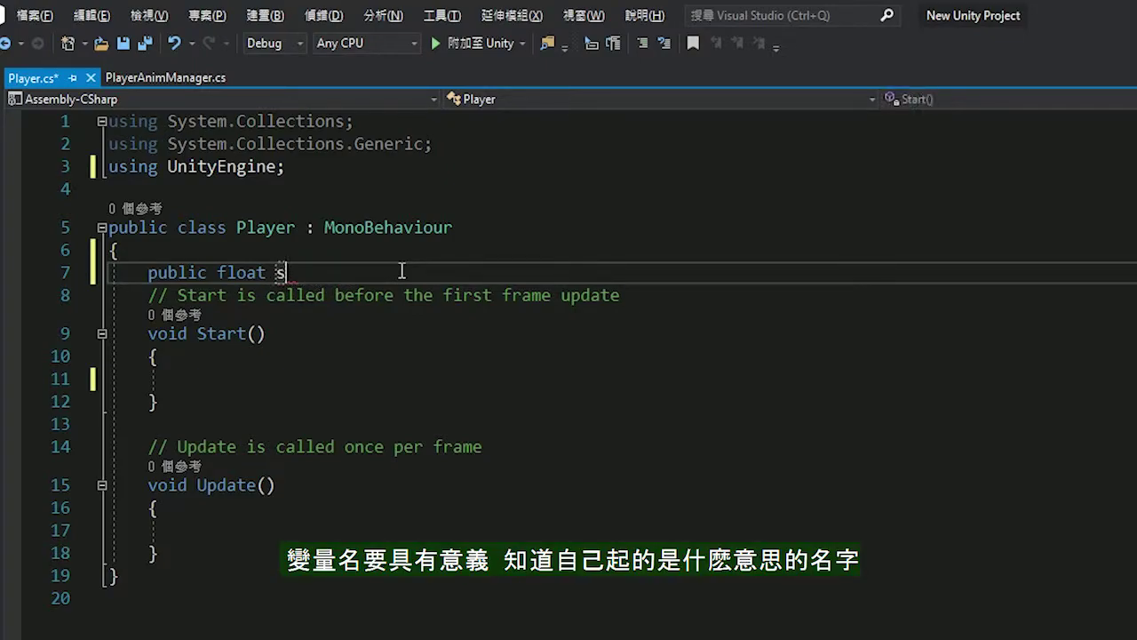
{"action": "type", "text": "peed"}
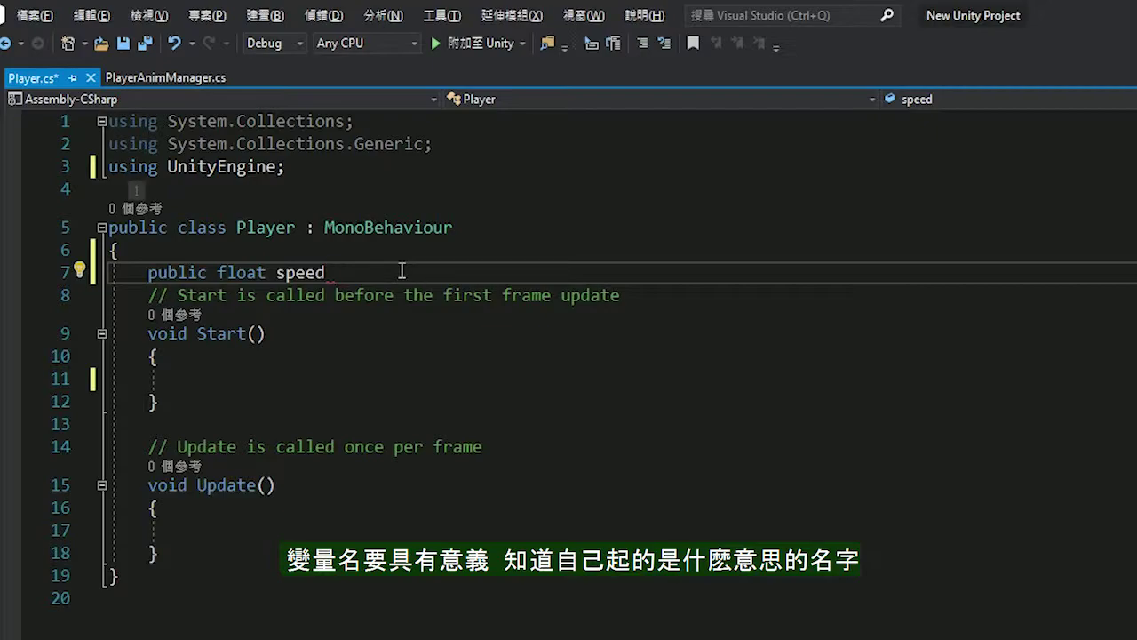
{"action": "type", "text": " = "}
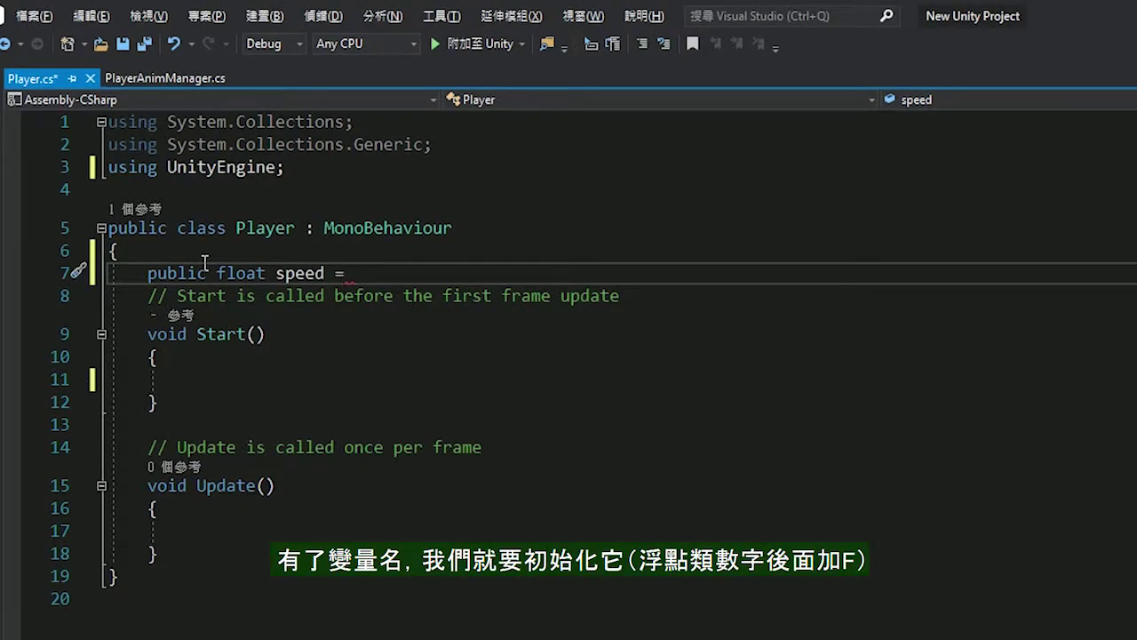
{"action": "type", "text": "10.0f;"}
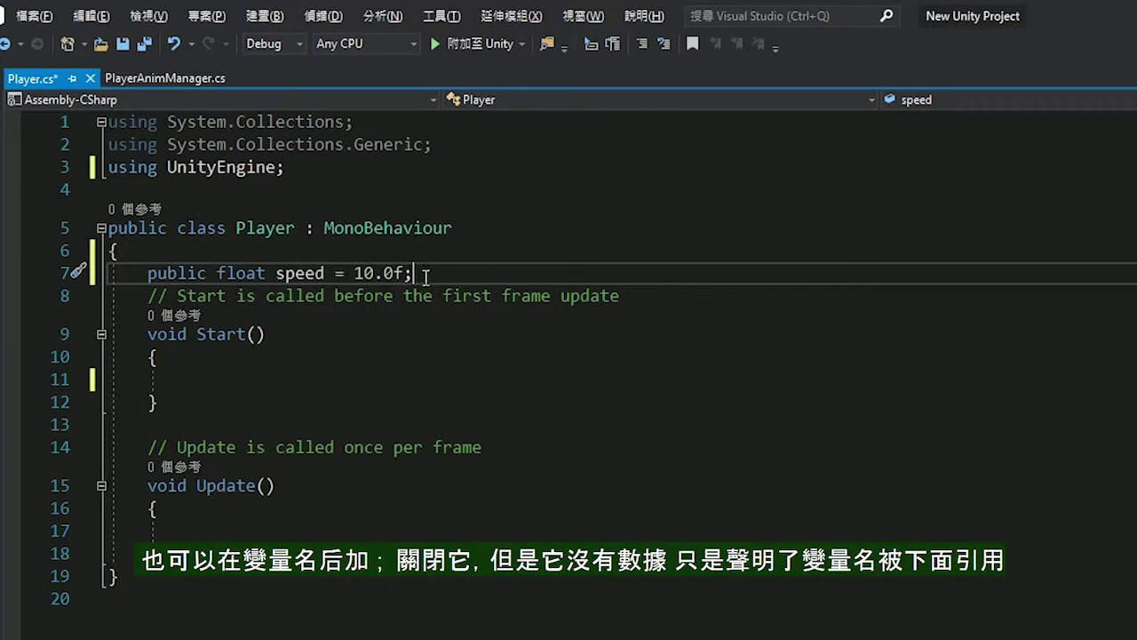
- Replace ' = 10.0f;' with ';' so line 7 reads public float speed;, then mark Start
{"action": "left_click_drag", "start_coordinate": [412, 272], "coordinate": [275, 273]}
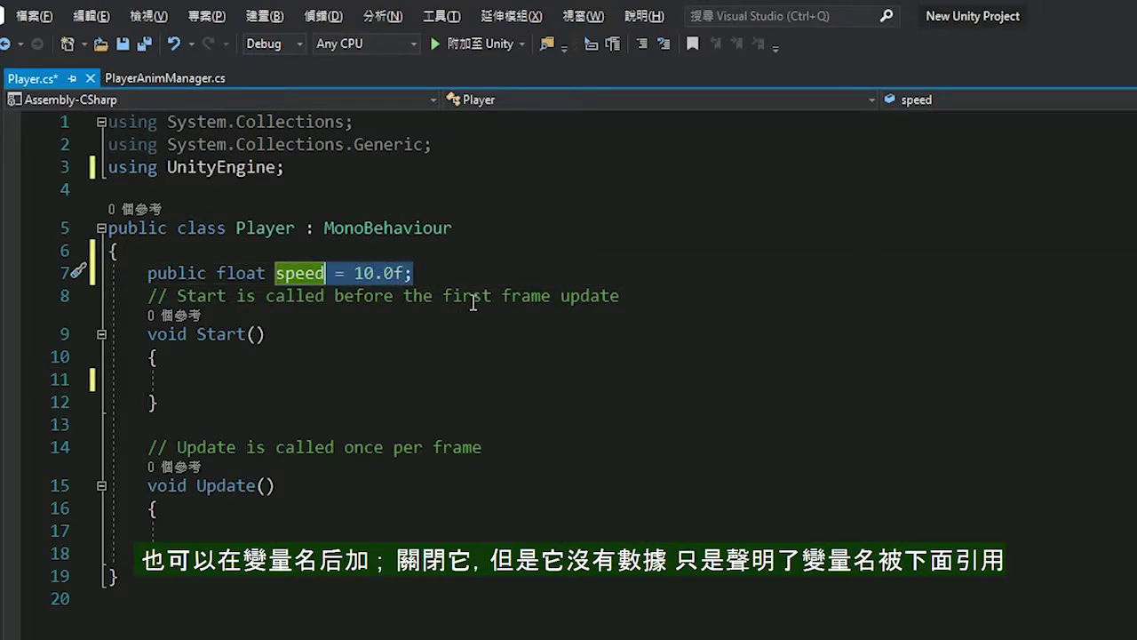
{"action": "type", "text": ";"}
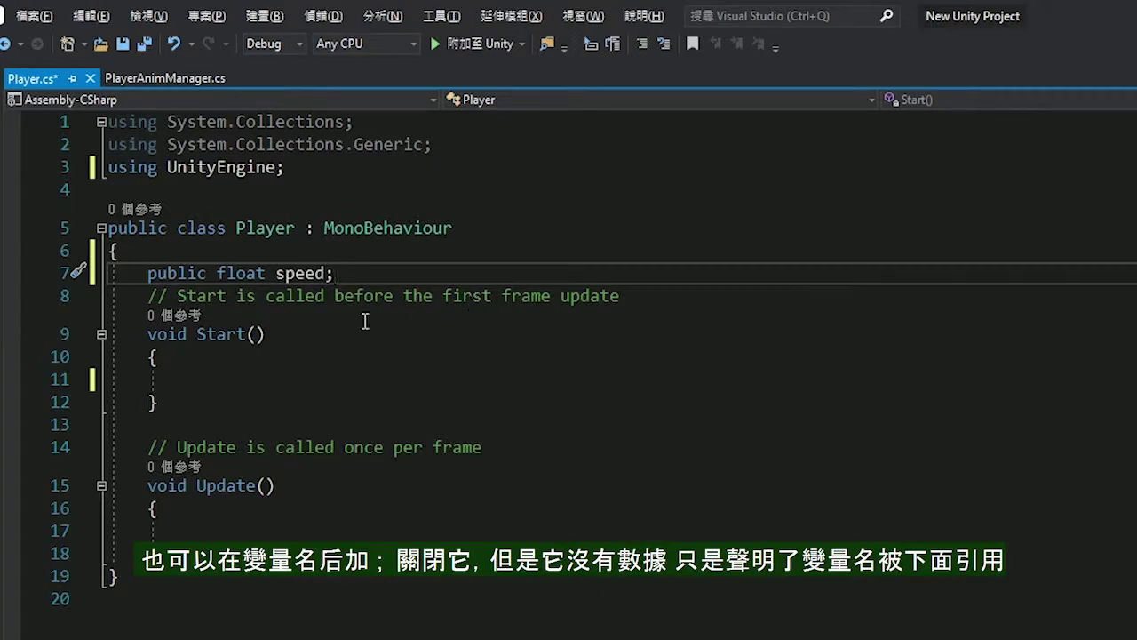
{"action": "left_click_drag", "start_coordinate": [198, 334], "coordinate": [247, 334]}
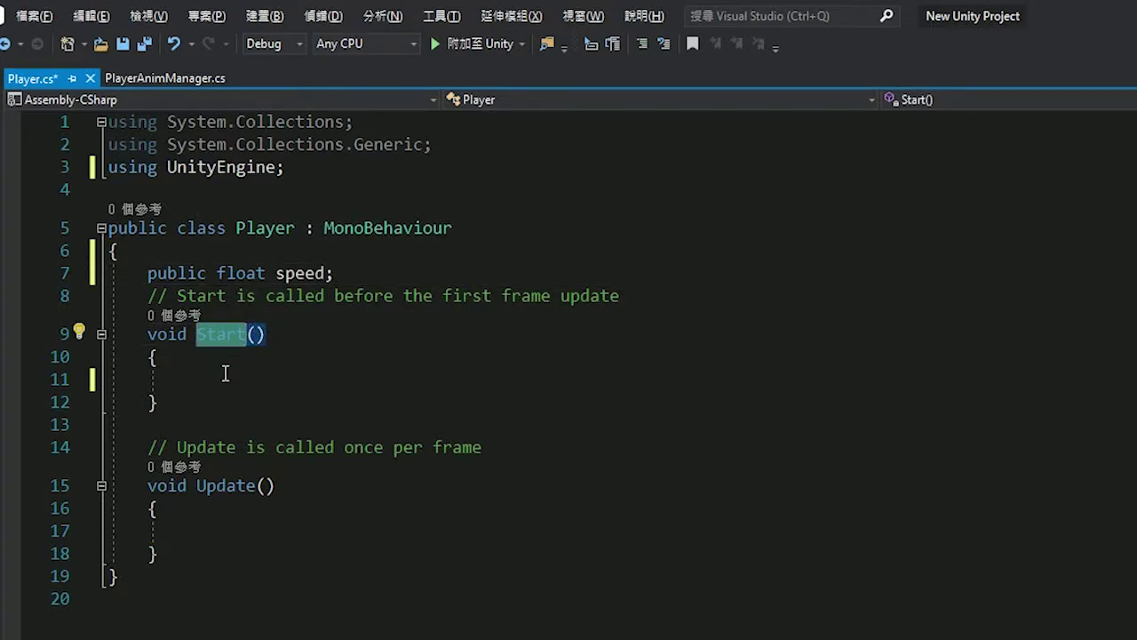
- Try speed = 10.0f; inside Start, delete it, and add = 10.0f to line 7
{"action": "left_click", "coordinate": [226, 373]}
{"action": "type", "text": "s"}
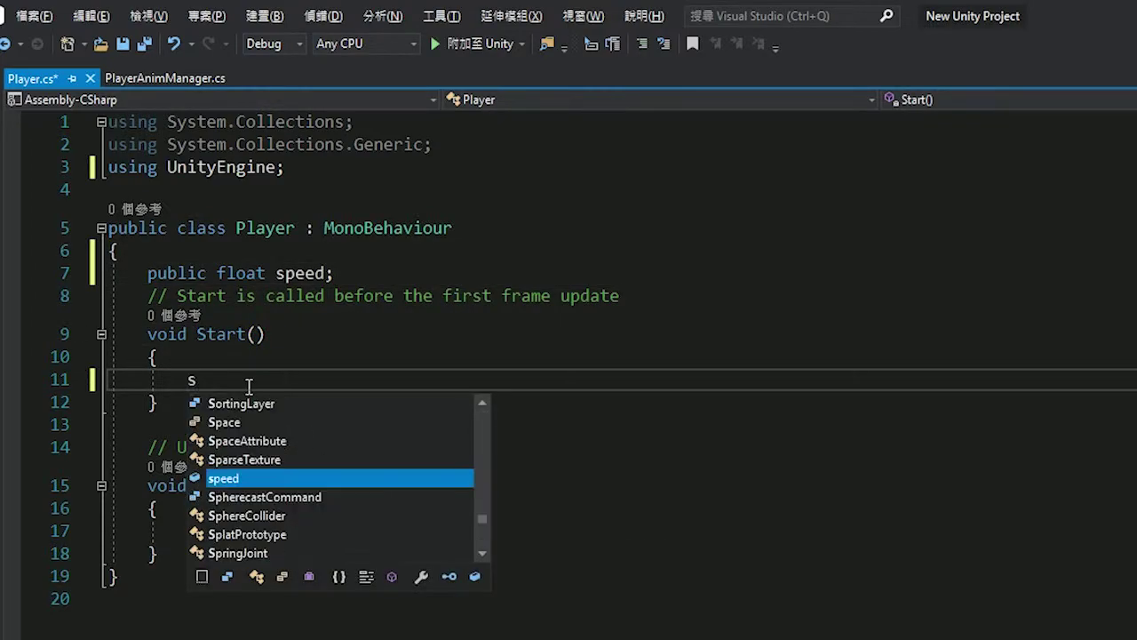
{"action": "type", "text": "peed"}
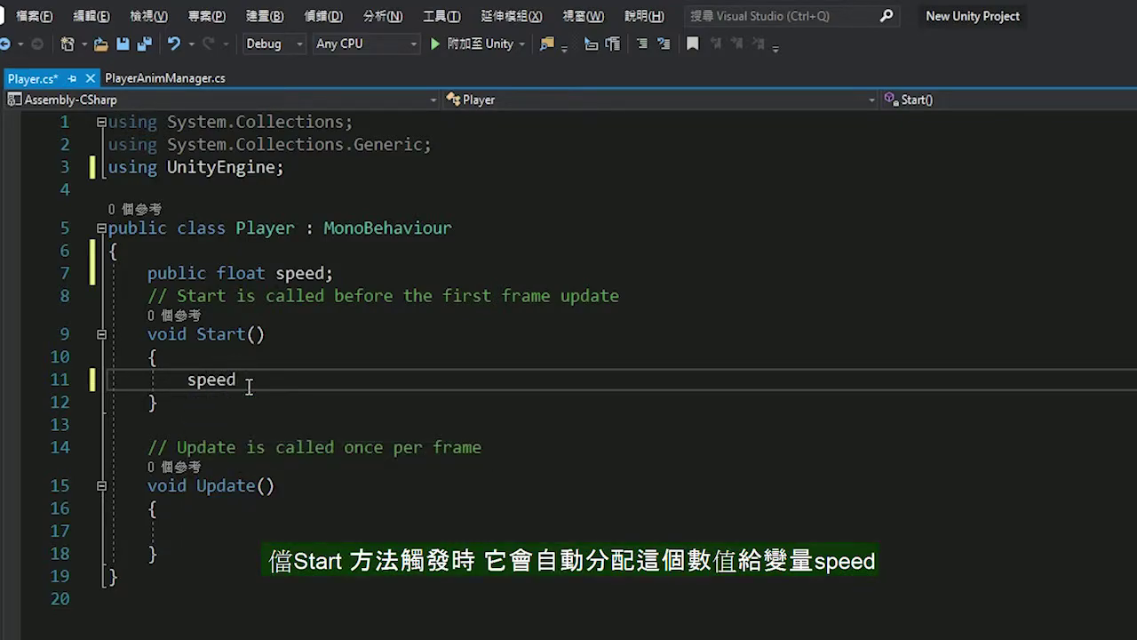
{"action": "type", "text": " = 10.0"}
{"action": "type", "text": "f;"}
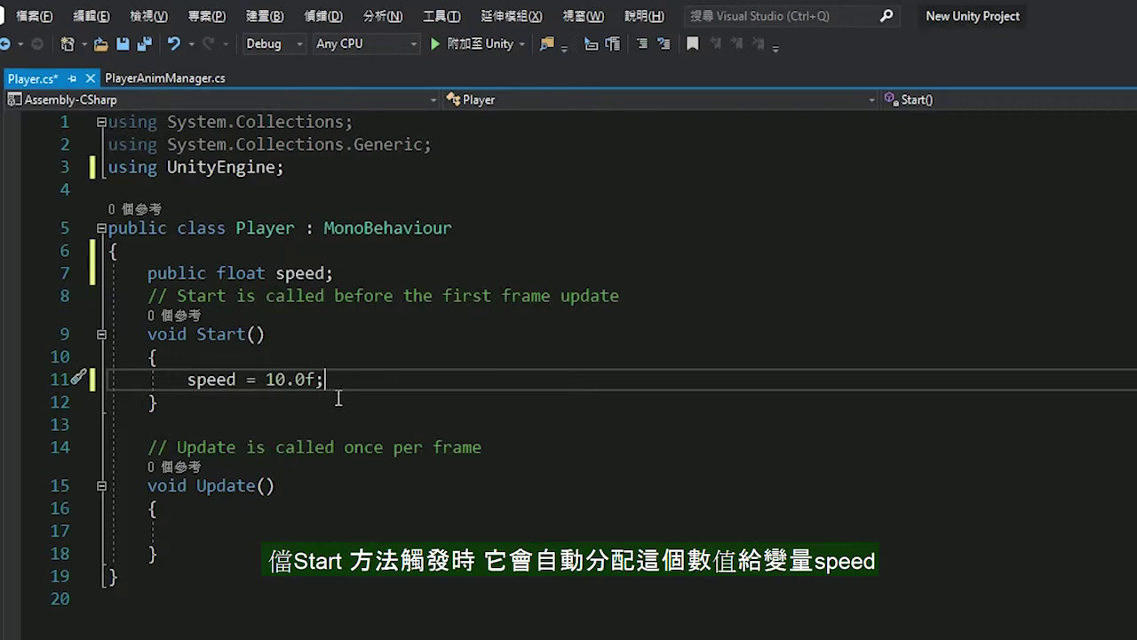
{"action": "left_click_drag", "start_coordinate": [348, 391], "coordinate": [189, 384]}
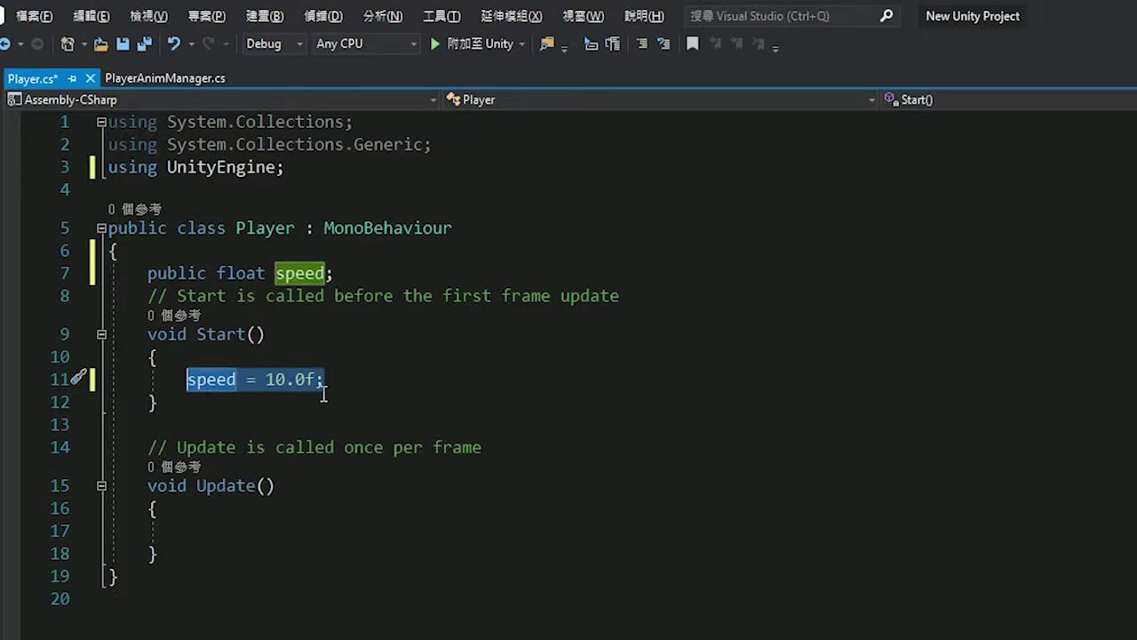
{"action": "key", "text": "BackSpace"}
{"action": "left_click", "coordinate": [355, 279]}
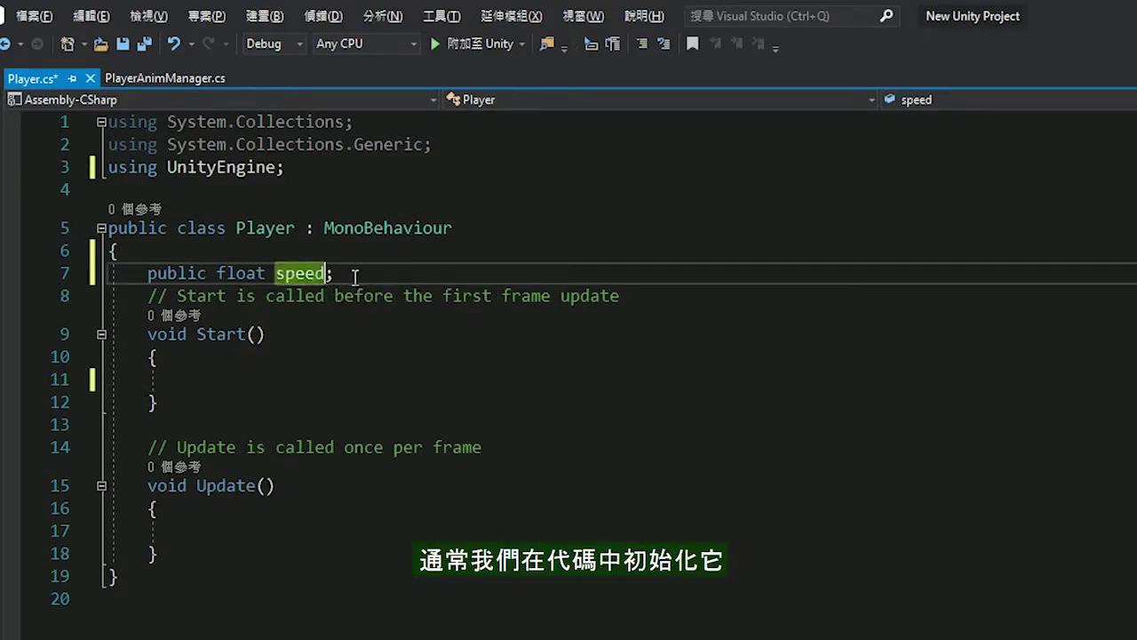
{"action": "type", "text": "= 10."}
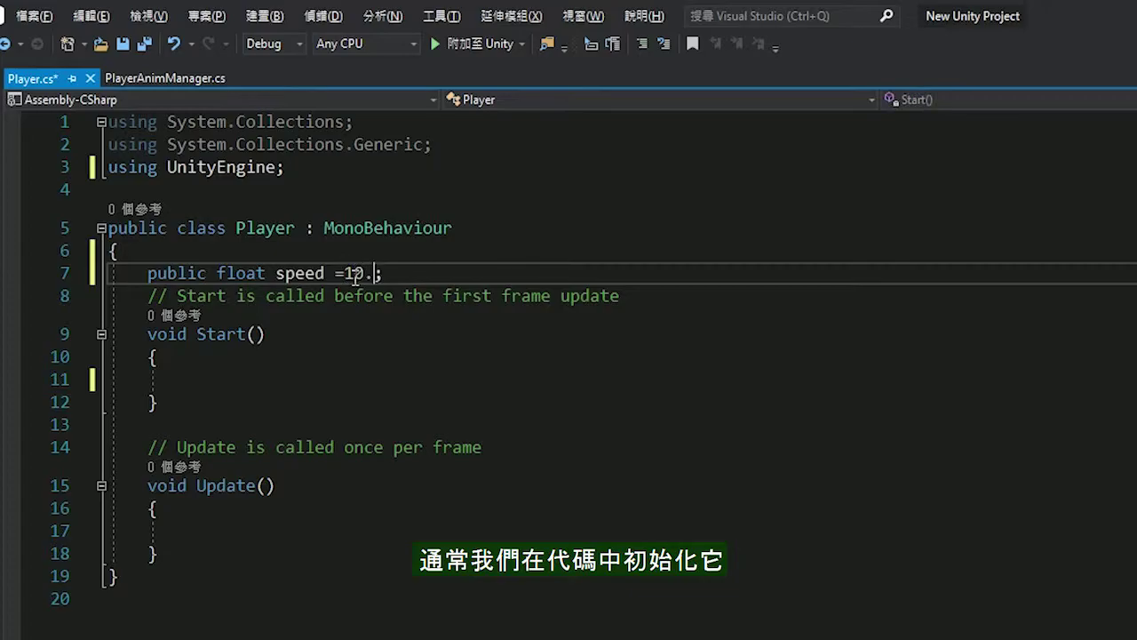
{"action": "type", "text": "0f"}
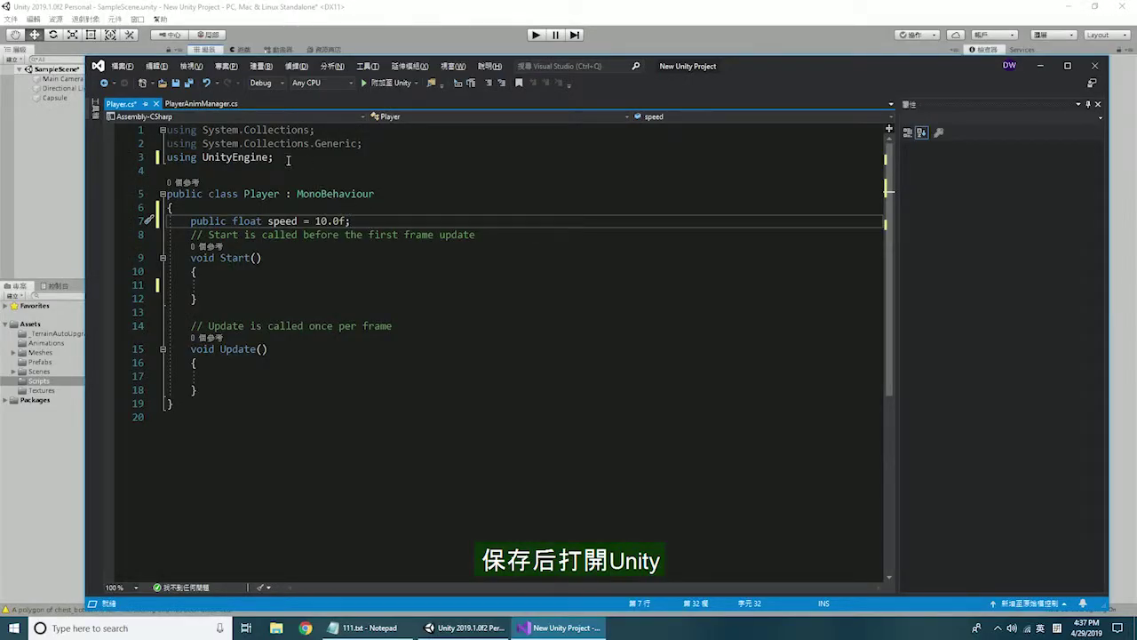
- Save Player.cs with speed = 10.0f, then drag the Player script onto the Capsule
{"action": "left_click", "coordinate": [176, 83]}
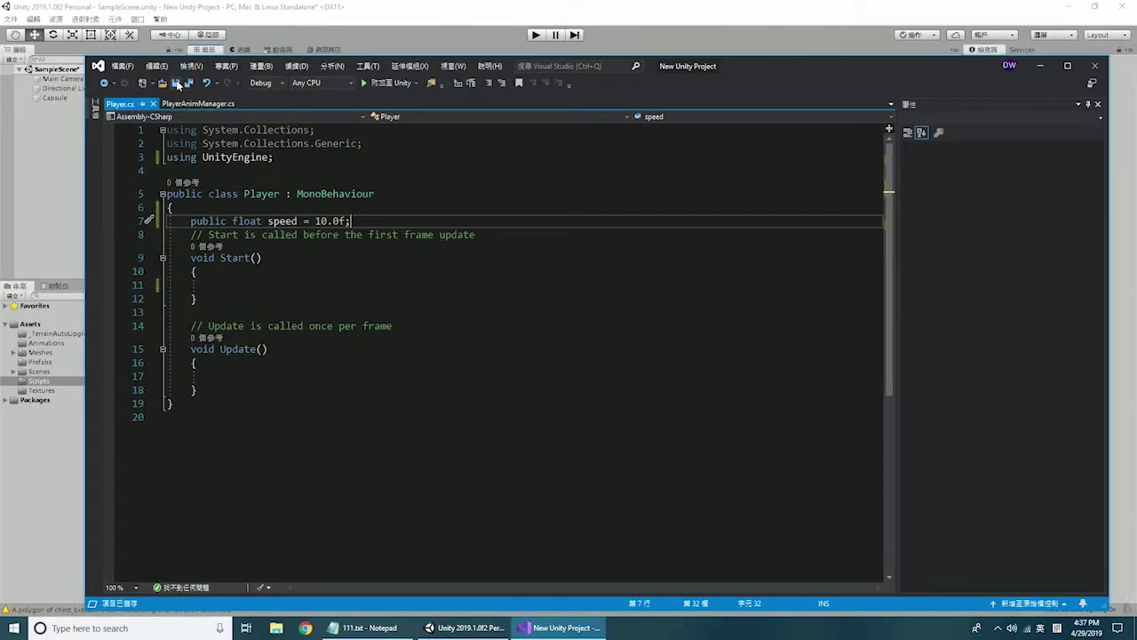
{"action": "left_click", "coordinate": [380, 8]}
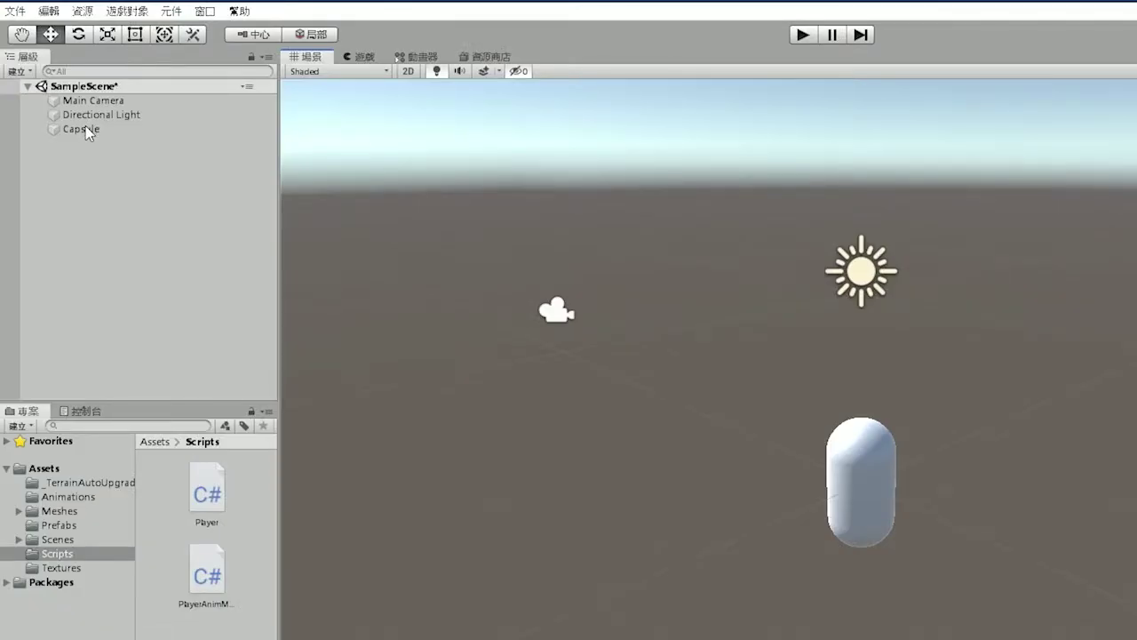
{"action": "left_click", "coordinate": [80, 129]}
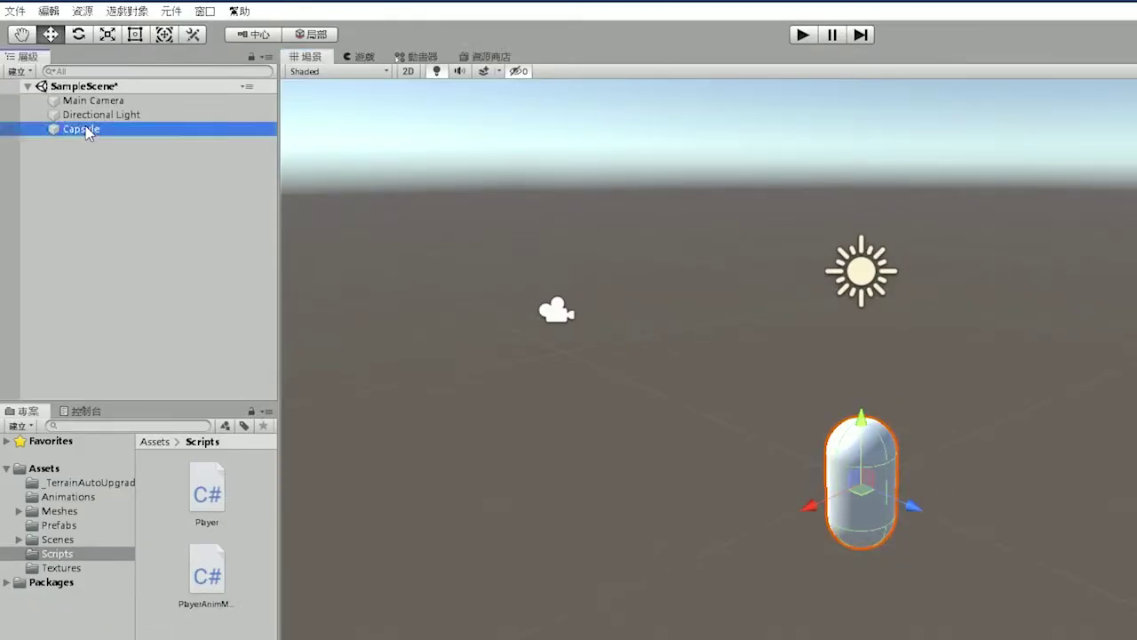
{"action": "left_click", "coordinate": [203, 499]}
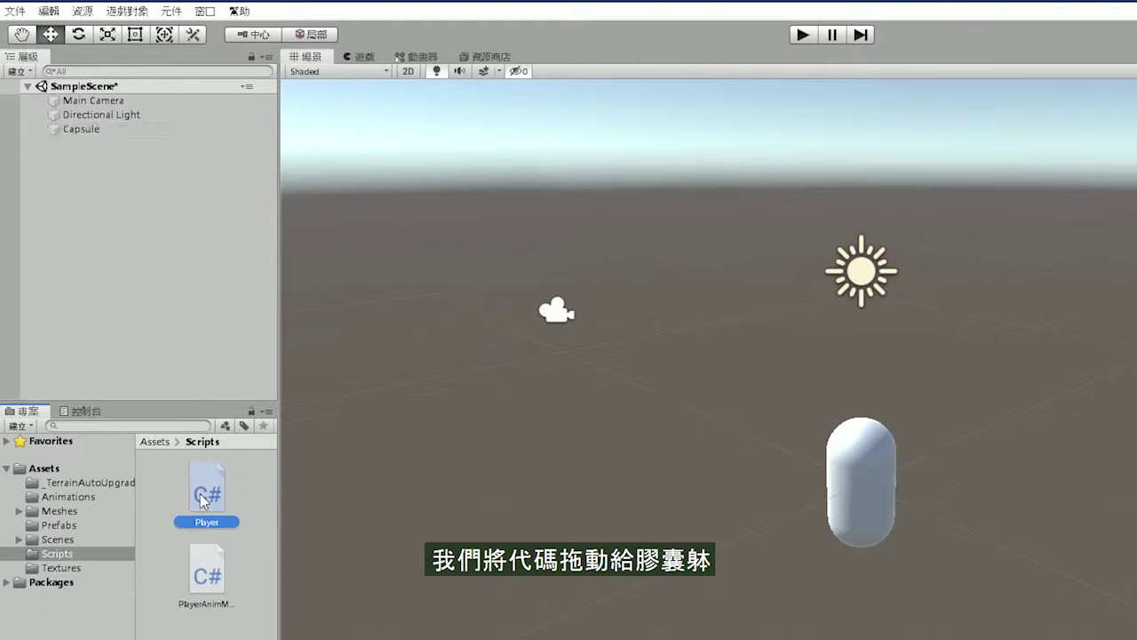
{"action": "left_click_drag", "start_coordinate": [204, 500], "coordinate": [853, 494]}
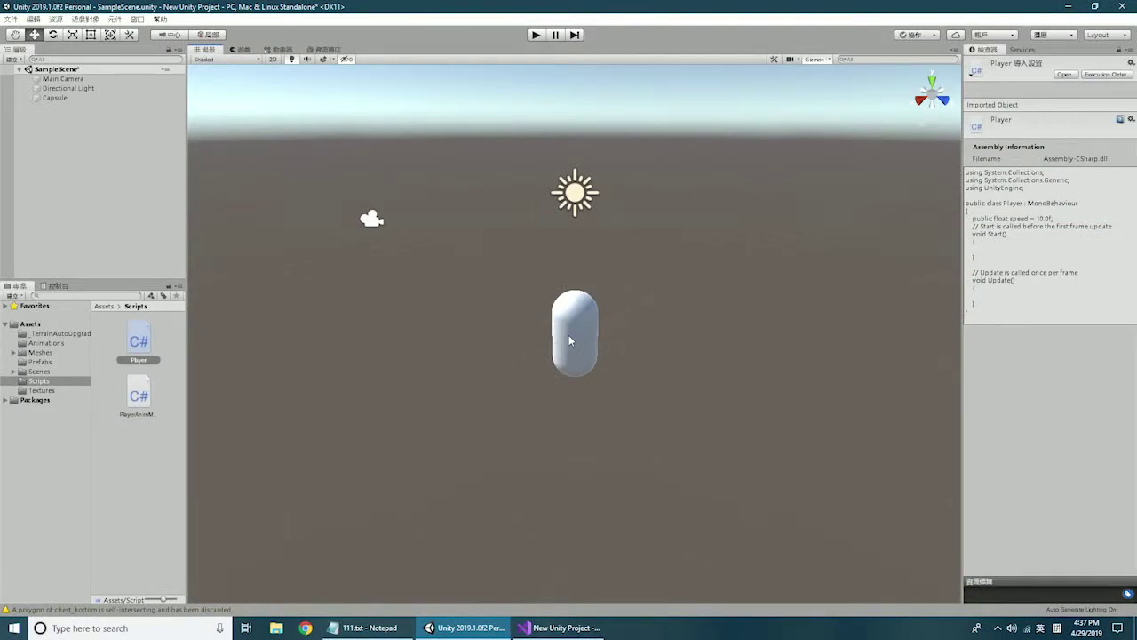
- Enter 20 in the Capsule's Player (Script) speed field, then Reset the component to restore 10
{"action": "left_click", "coordinate": [54, 99]}
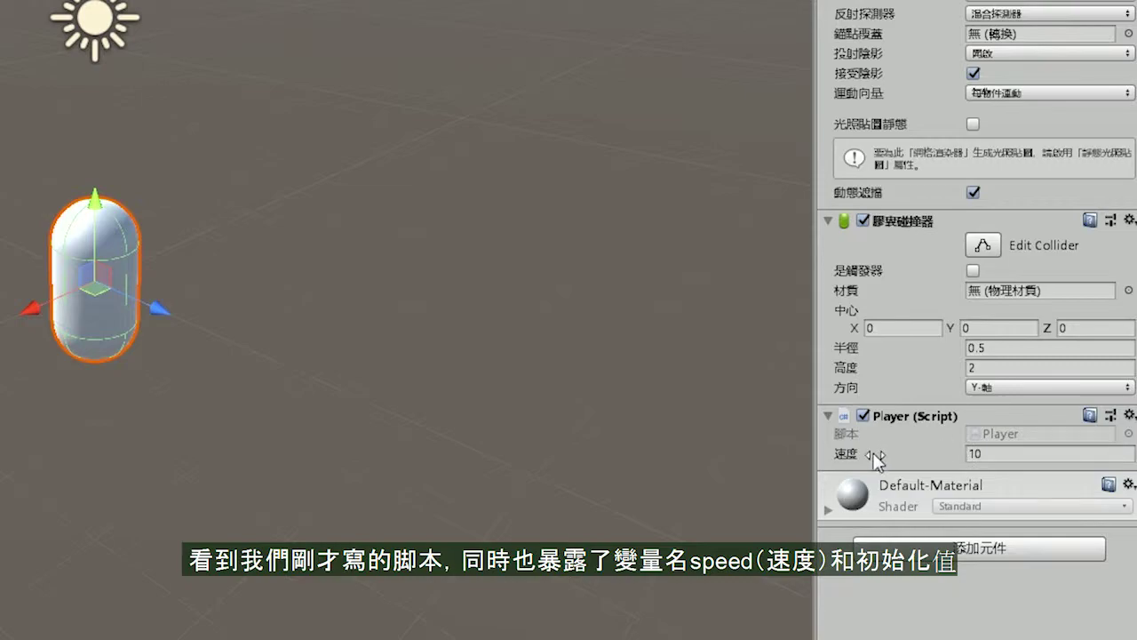
{"action": "left_click", "coordinate": [1005, 454]}
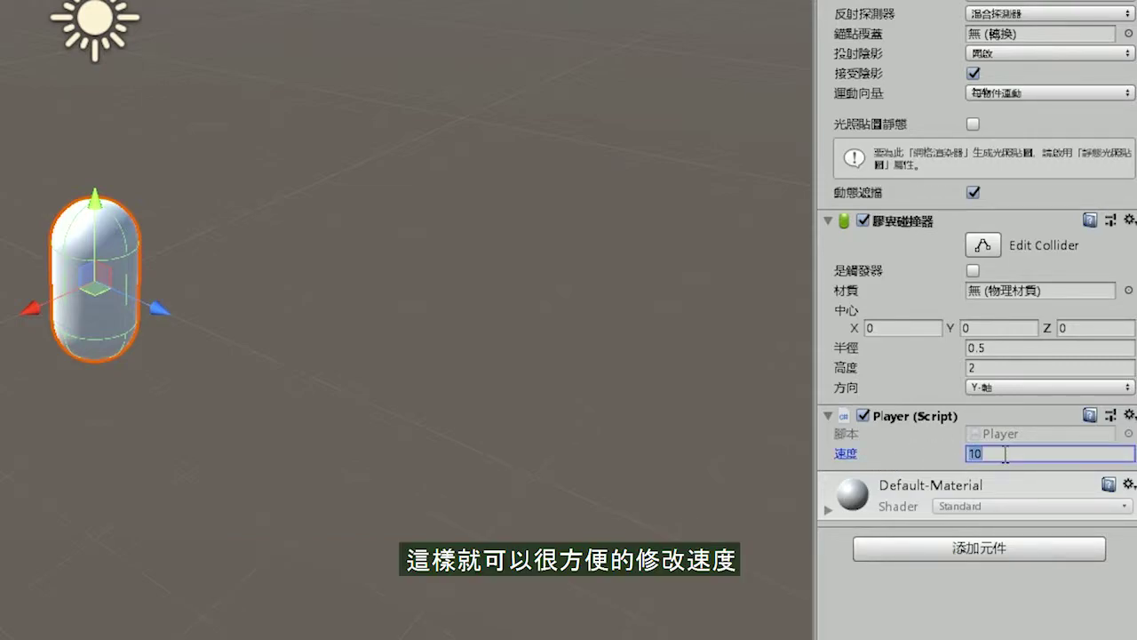
{"action": "type", "text": "20"}
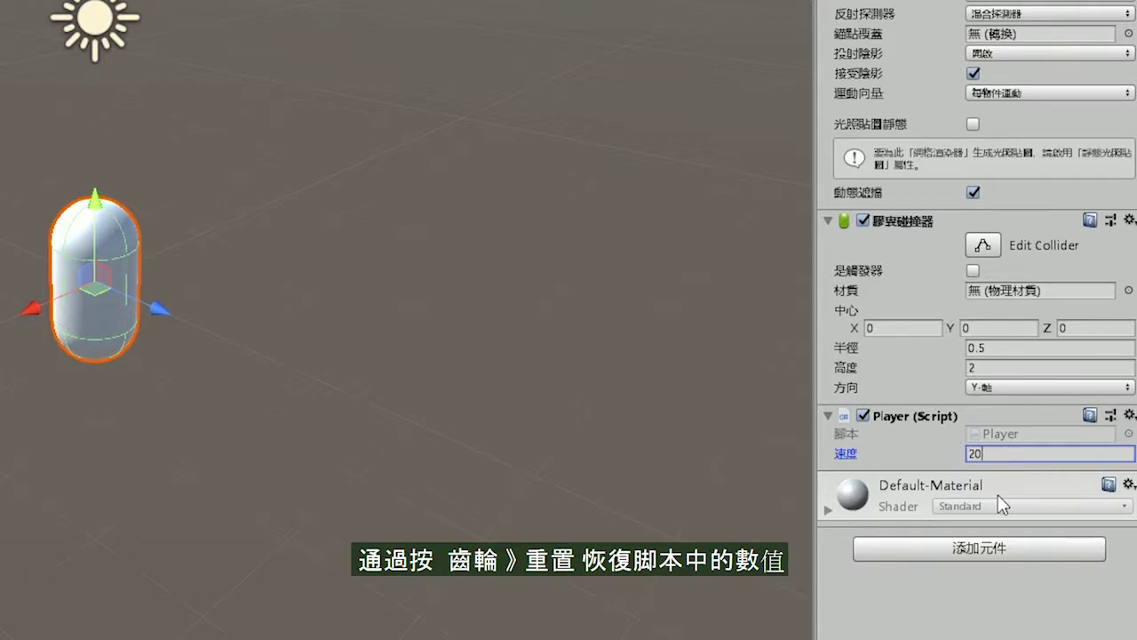
{"action": "left_click", "coordinate": [1129, 415]}
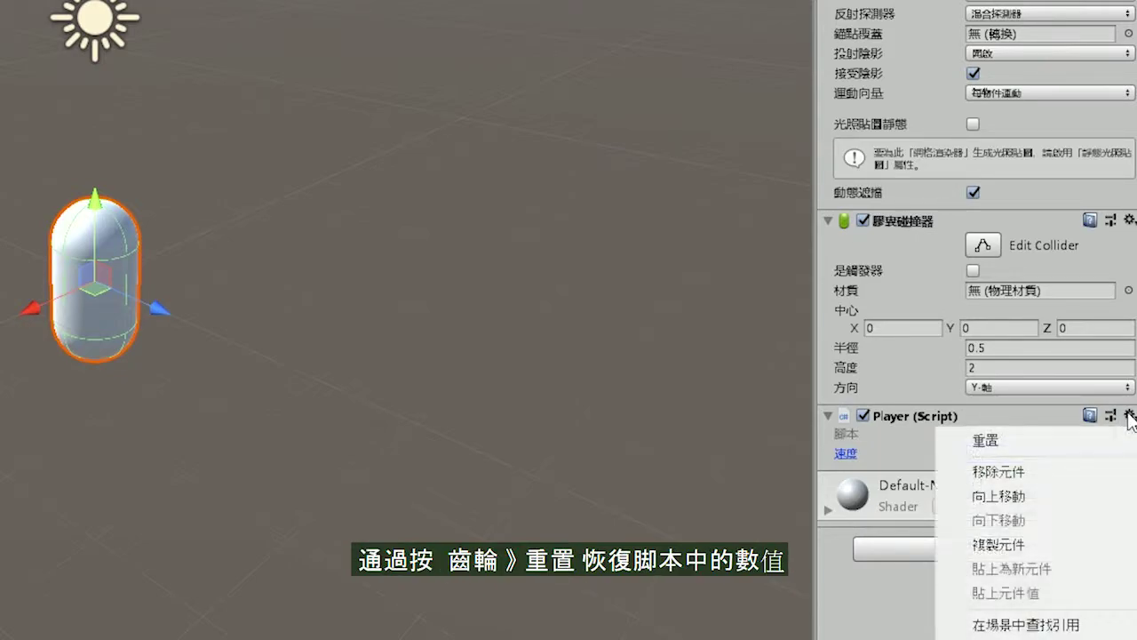
{"action": "left_click", "coordinate": [1046, 441]}
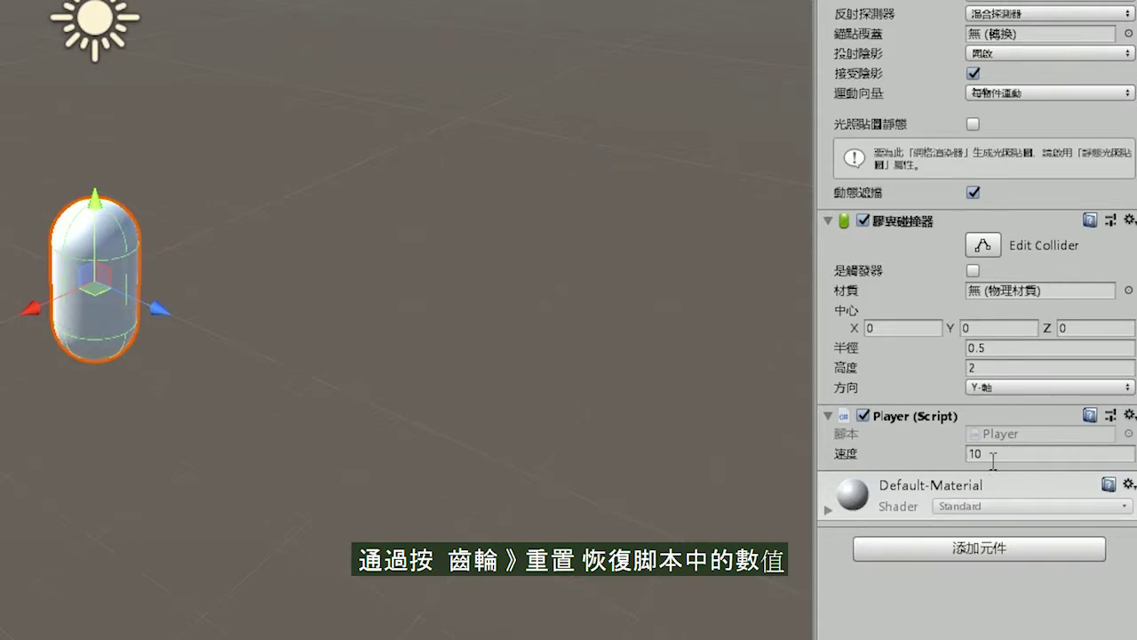